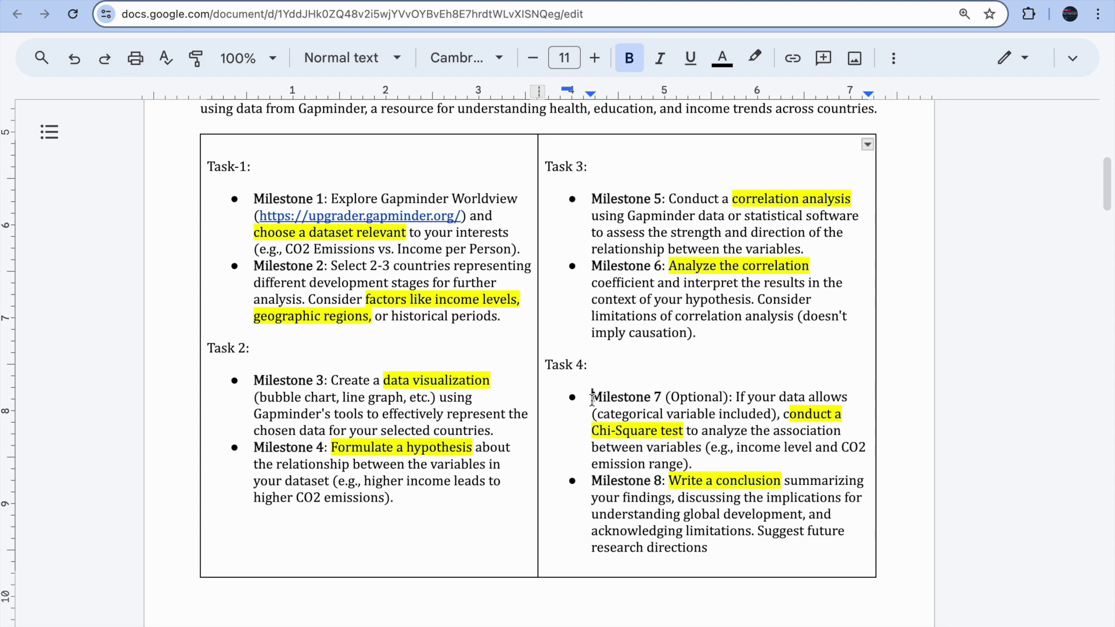
# Scroll the Google Docs brief, then switch to the Gapminder GDP per capita Trends chart.
pyautogui.scroll(-2, 592, 399)
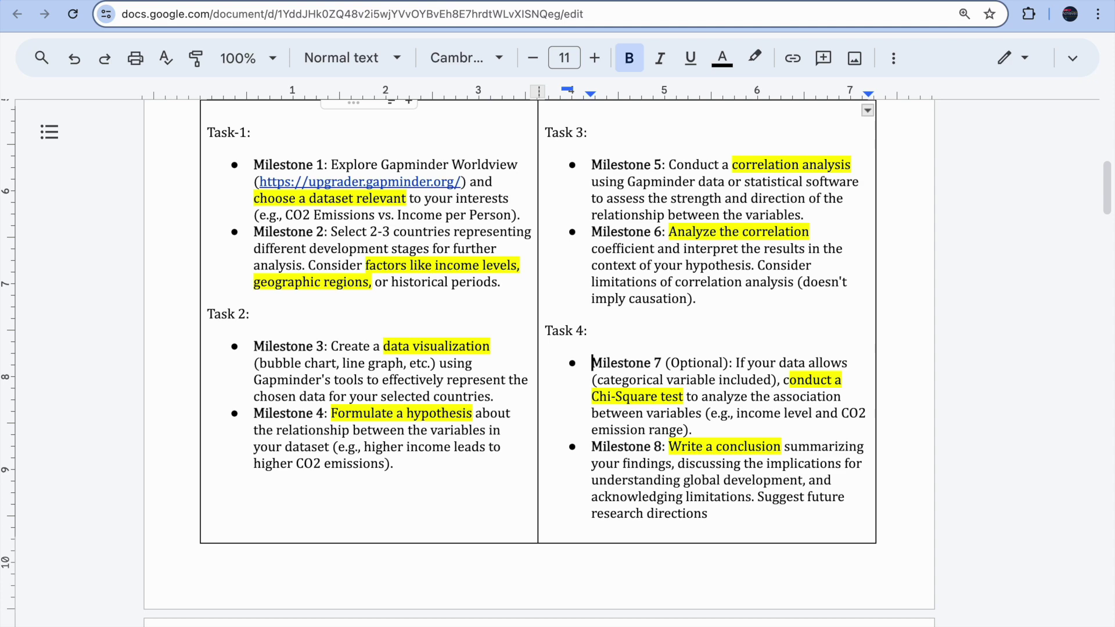
pyautogui.hotkey('ctrl', 'Tab')
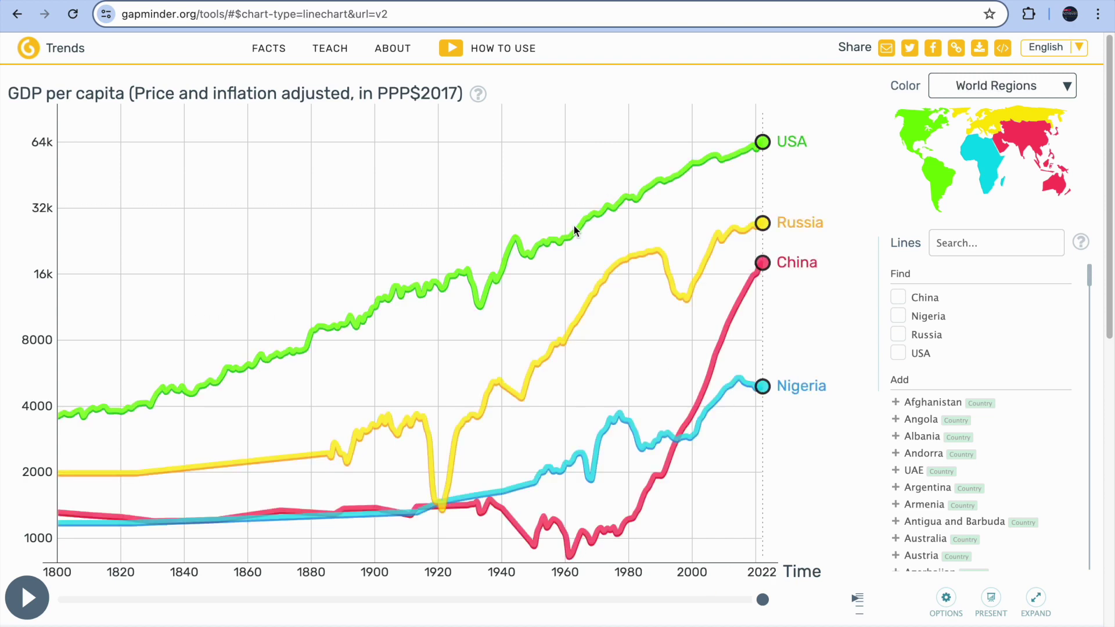
# Go to Gapminder's data download page from the FACTS menu and scroll down.
pyautogui.moveTo(270, 58)
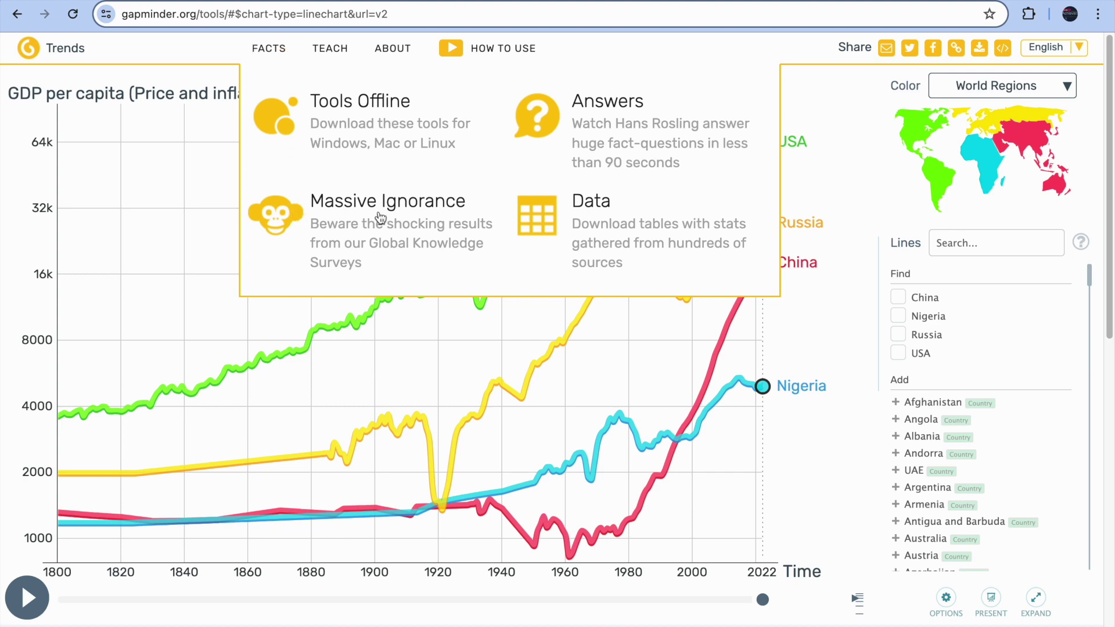
pyautogui.click(593, 212)
pyautogui.scroll(-6, 475, 293)
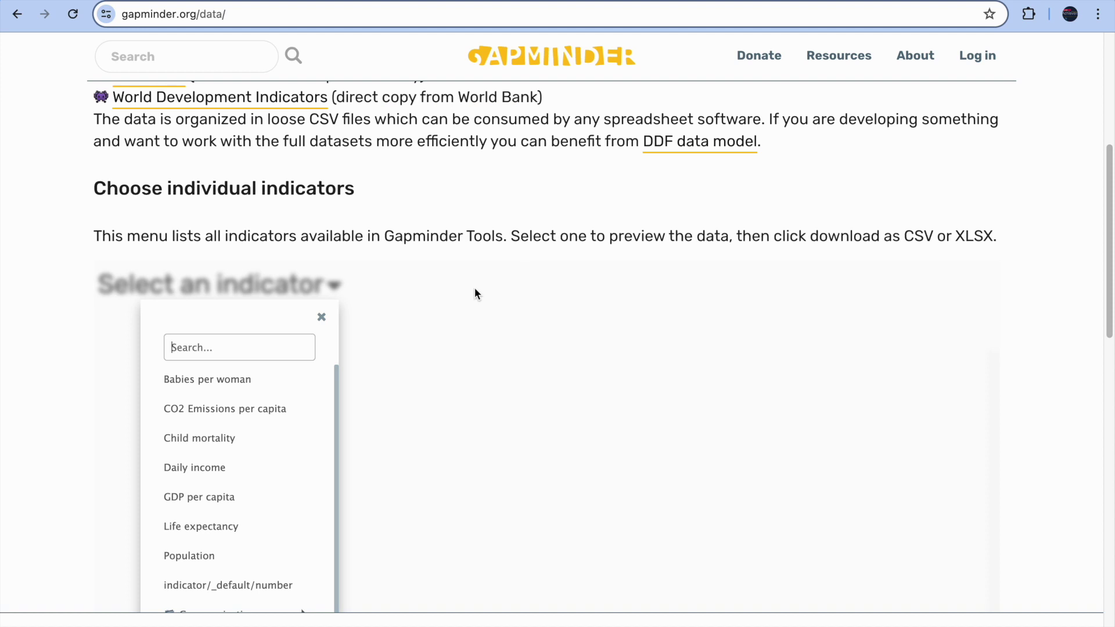
pyautogui.scroll(-2, 354, 360)
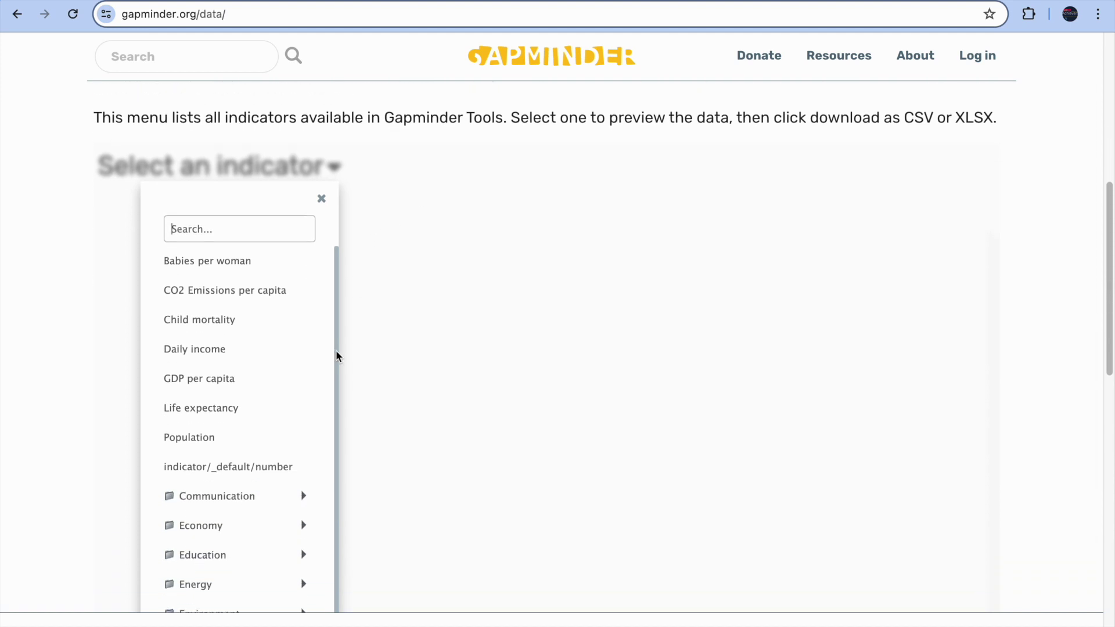
# Preview the CO2 Emissions per capita indicator table and scroll through its rows.
pyautogui.moveTo(263, 260)
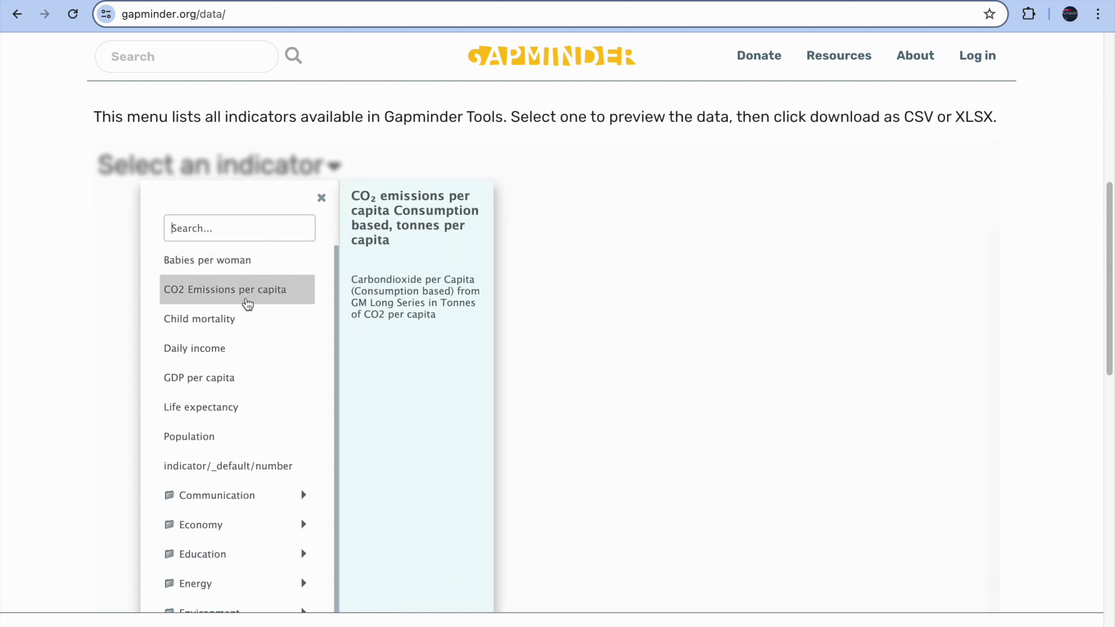
pyautogui.click(227, 302)
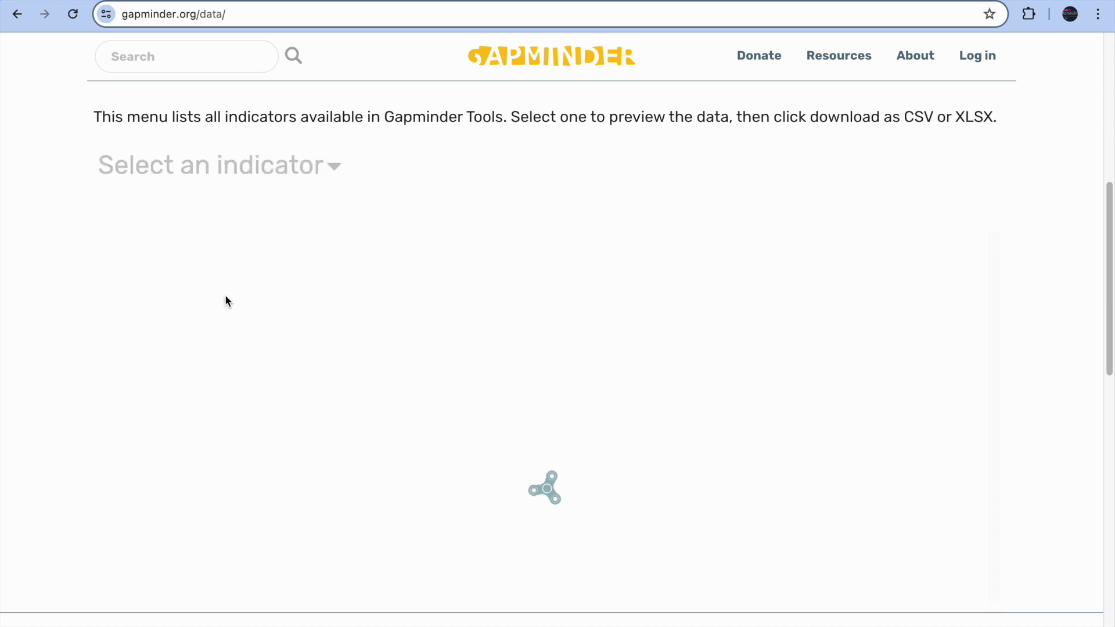
pyautogui.scroll(-5, 223, 427)
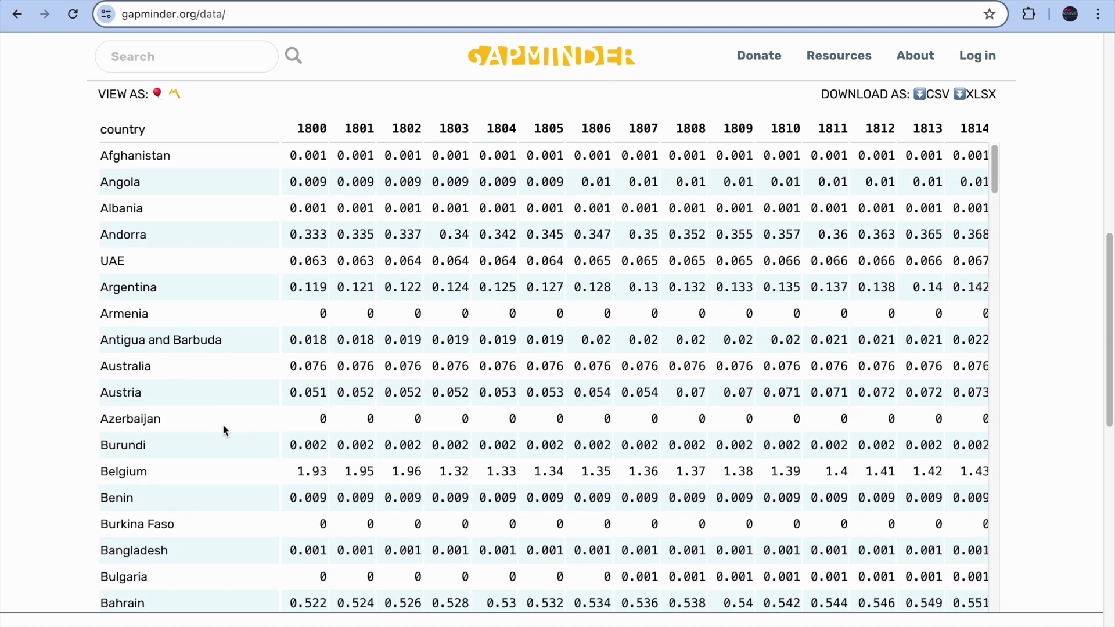
pyautogui.scroll(1, 241, 348)
pyautogui.scroll(5, 243, 421)
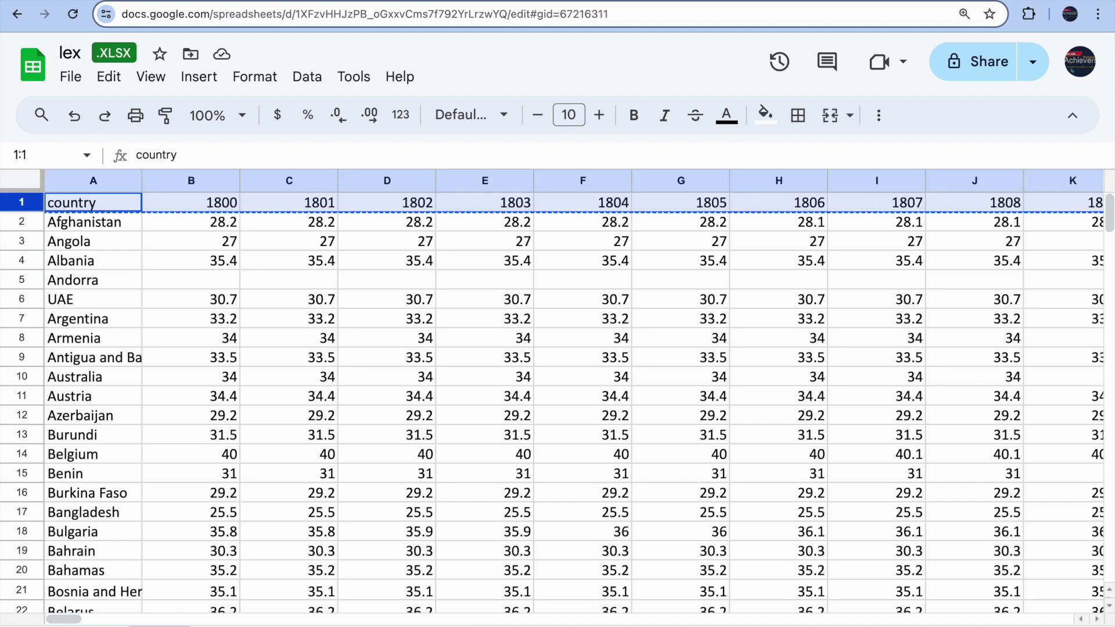
pyautogui.scroll(-10, 189, 414)
pyautogui.scroll(10, 189, 414)
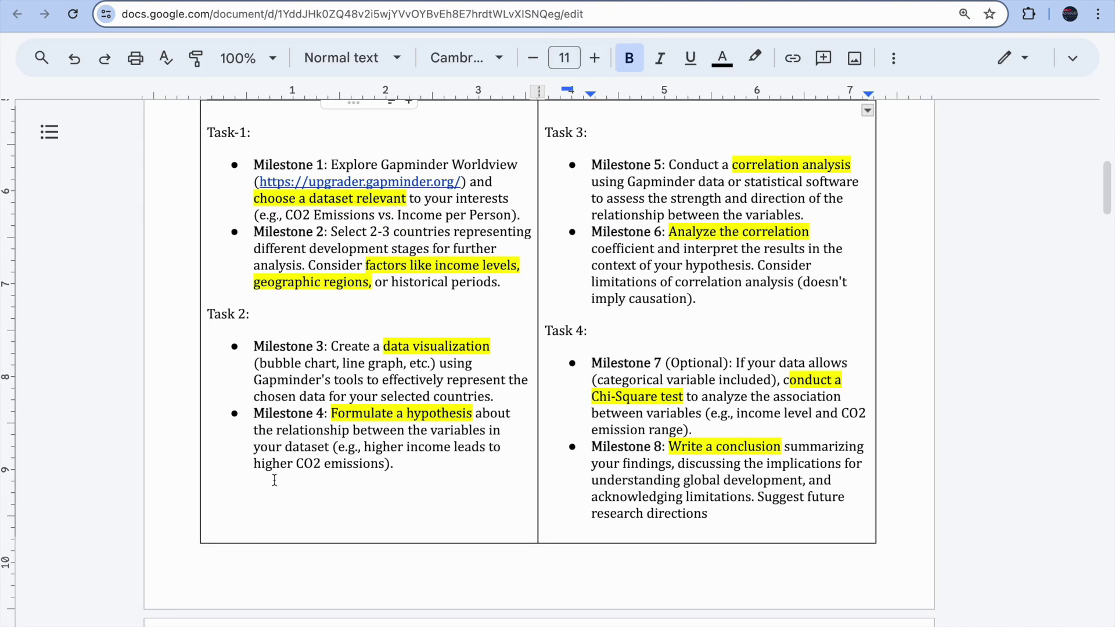
pyautogui.scroll(-15, 274, 479)
# Highlight the CO2 example's three country bullets, then bring up the lex spreadsheet.
pyautogui.scroll(-10, 274, 479)
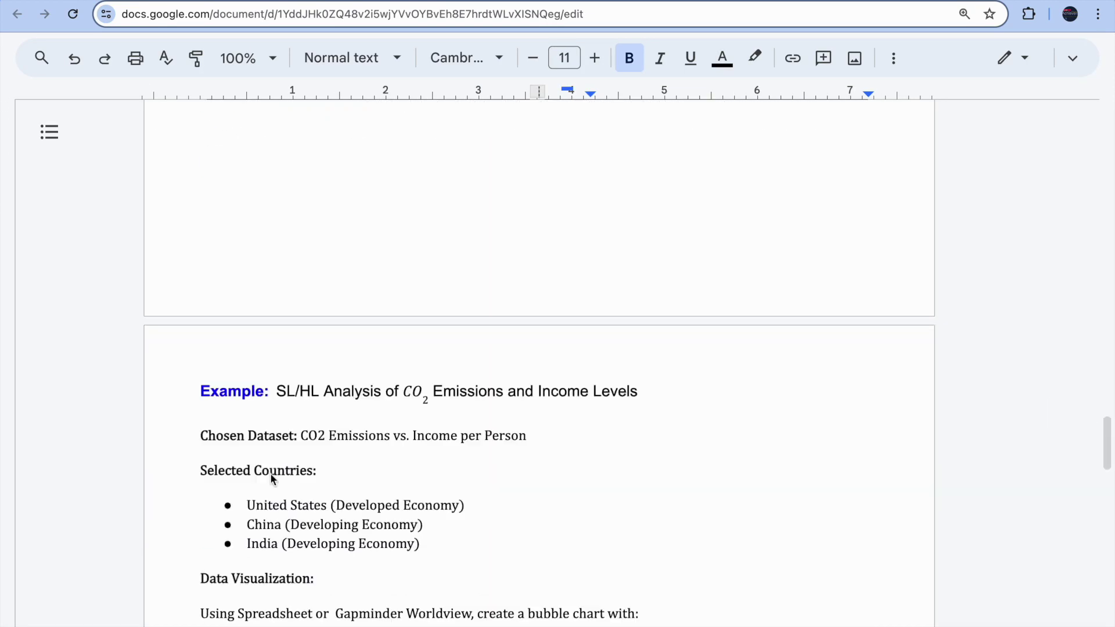
pyautogui.scroll(-2, 271, 473)
pyautogui.moveTo(246, 386); pyautogui.dragTo(453, 423)
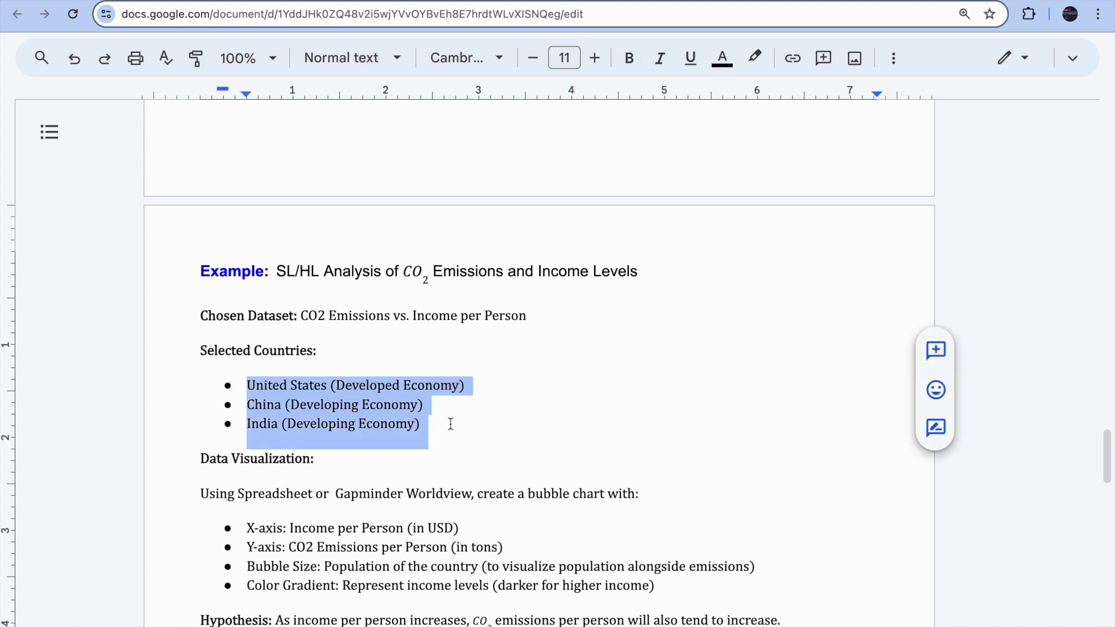
pyautogui.click(598, 1)
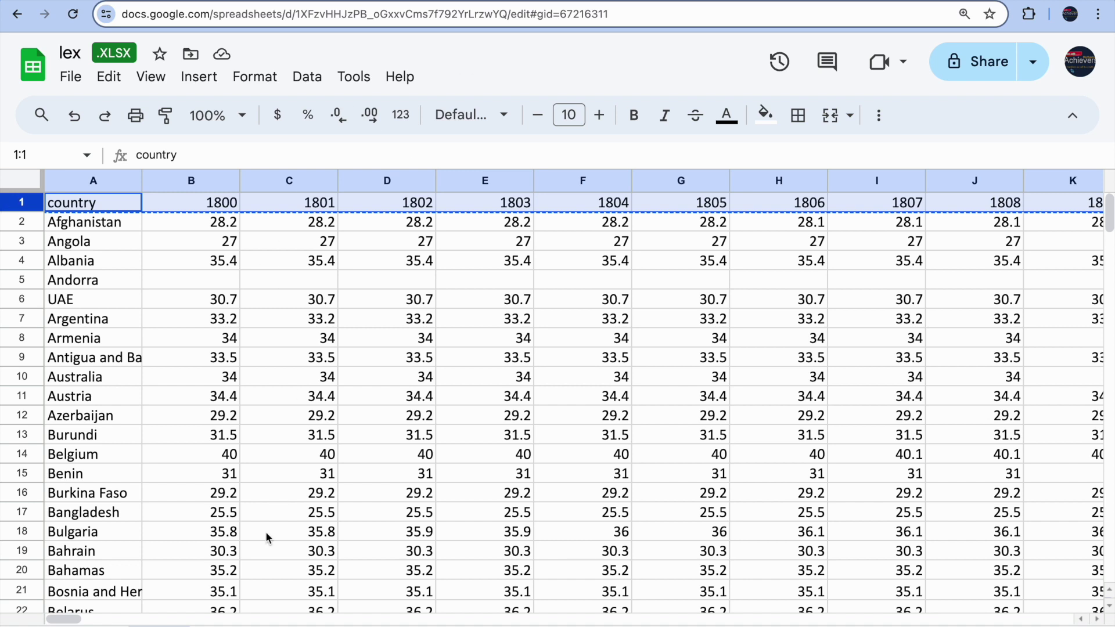
# On the empty sheet, paste the copied rows transposed at A1: years, UK and New Zealand columns.
pyautogui.hotkey('ctrl', 'shift', 'pagedown')
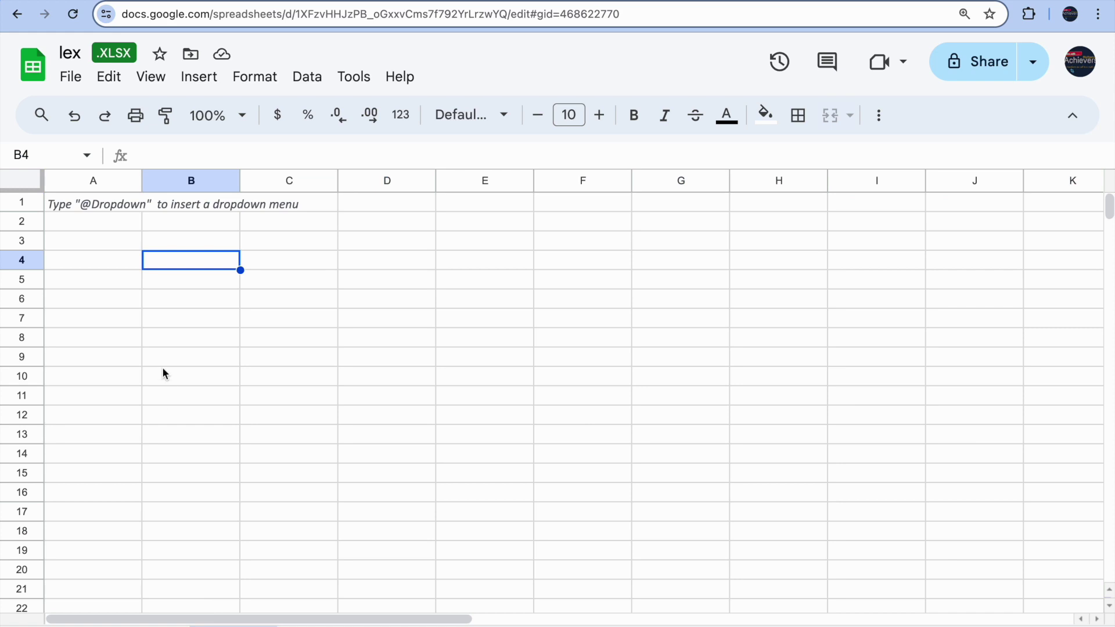
pyautogui.click(65, 203)
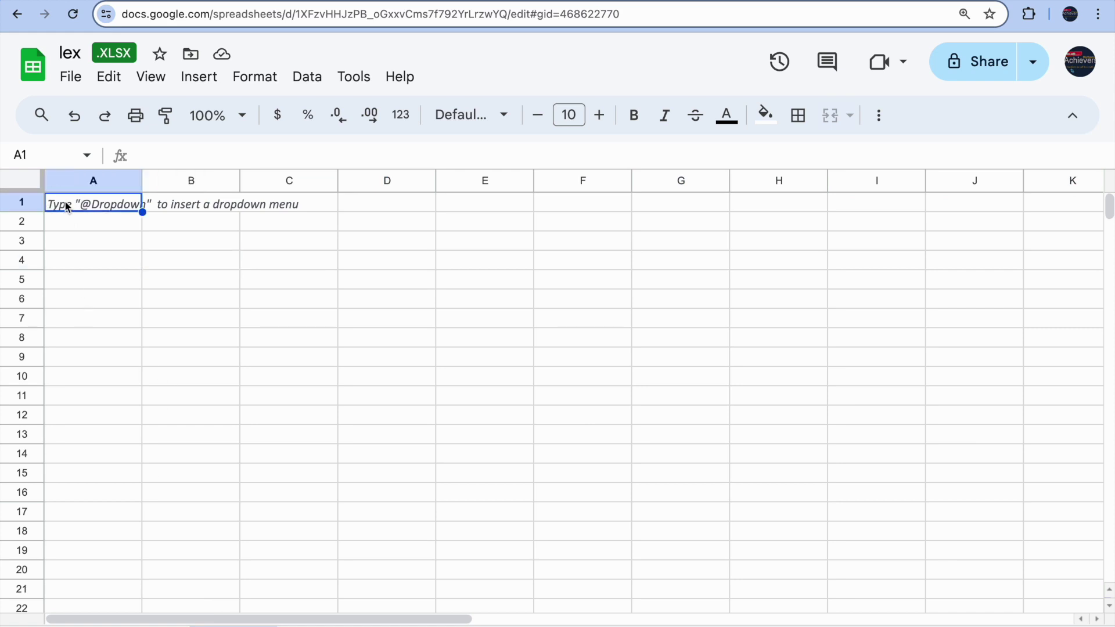
pyautogui.rightClick(66, 205)
pyautogui.moveTo(308, 232)
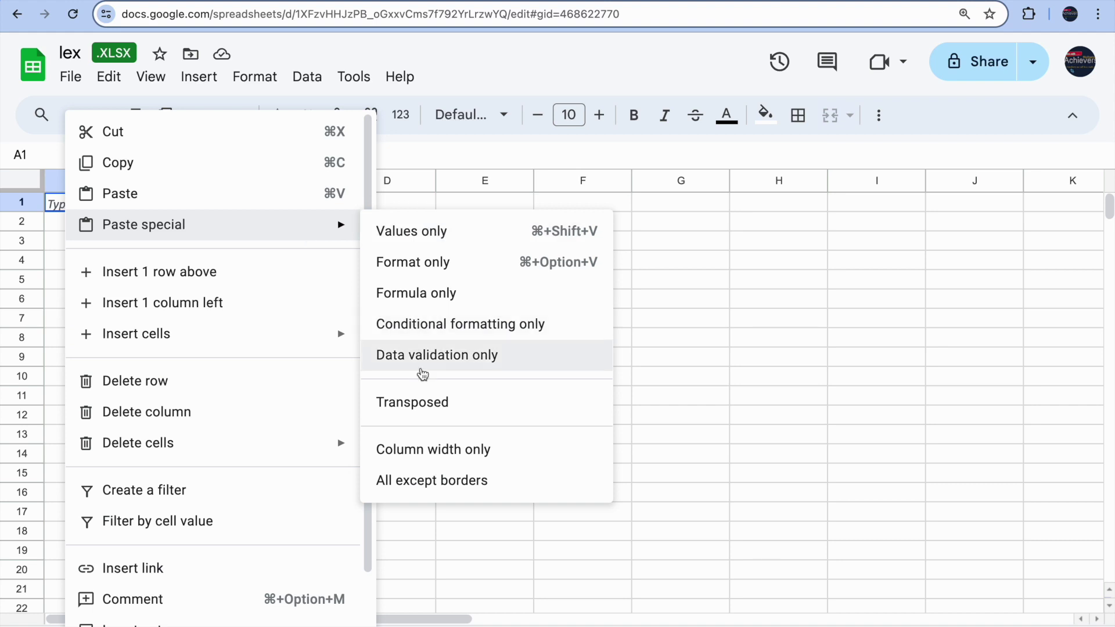
pyautogui.click(428, 410)
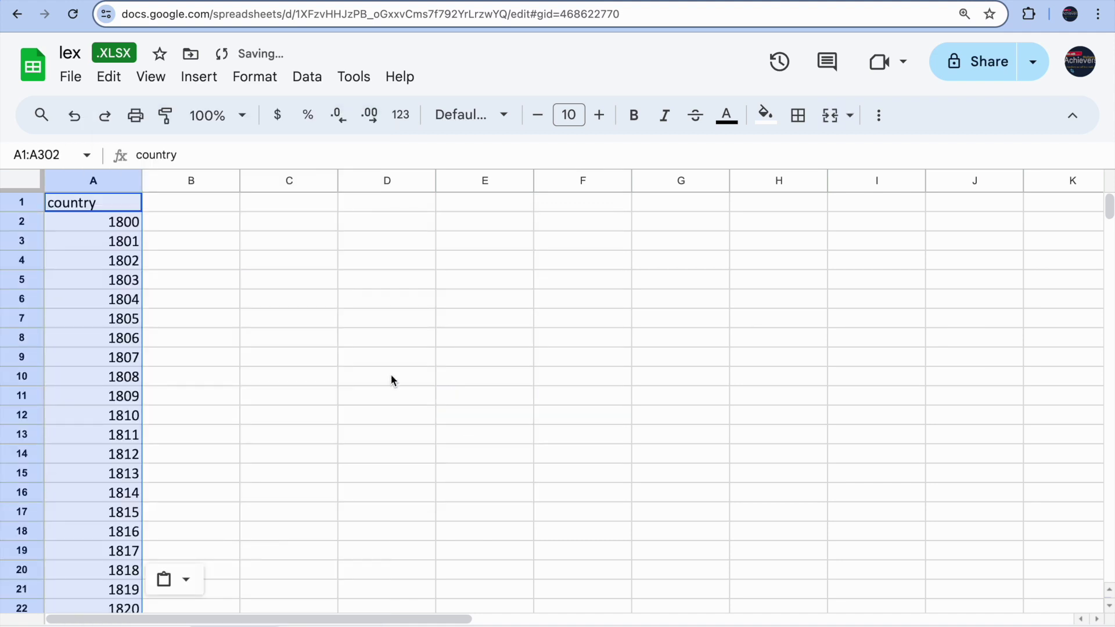
pyautogui.click(407, 253)
pyautogui.scroll(-8, 363, 430)
pyautogui.scroll(8, 363, 433)
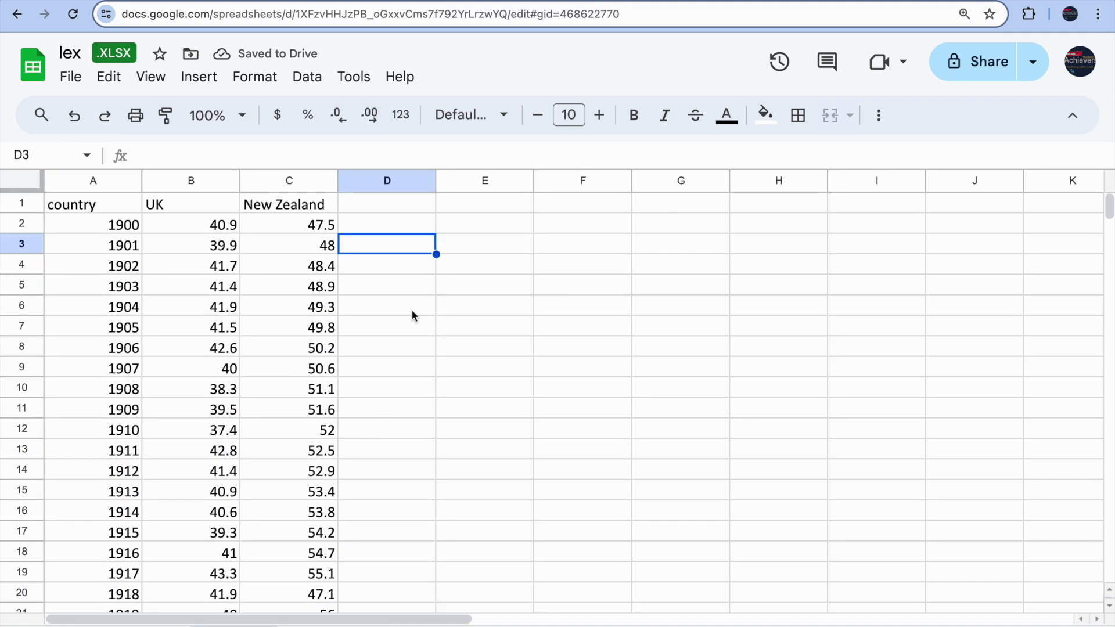
pyautogui.click(199, 207)
pyautogui.click(318, 209)
pyautogui.click(374, 212)
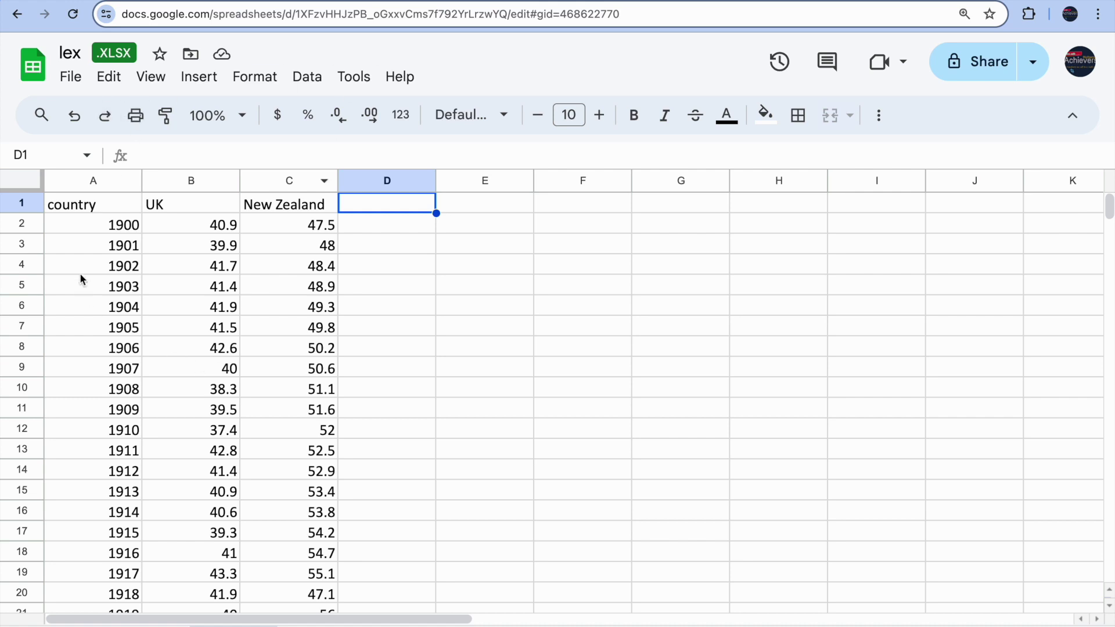
pyautogui.click(91, 182)
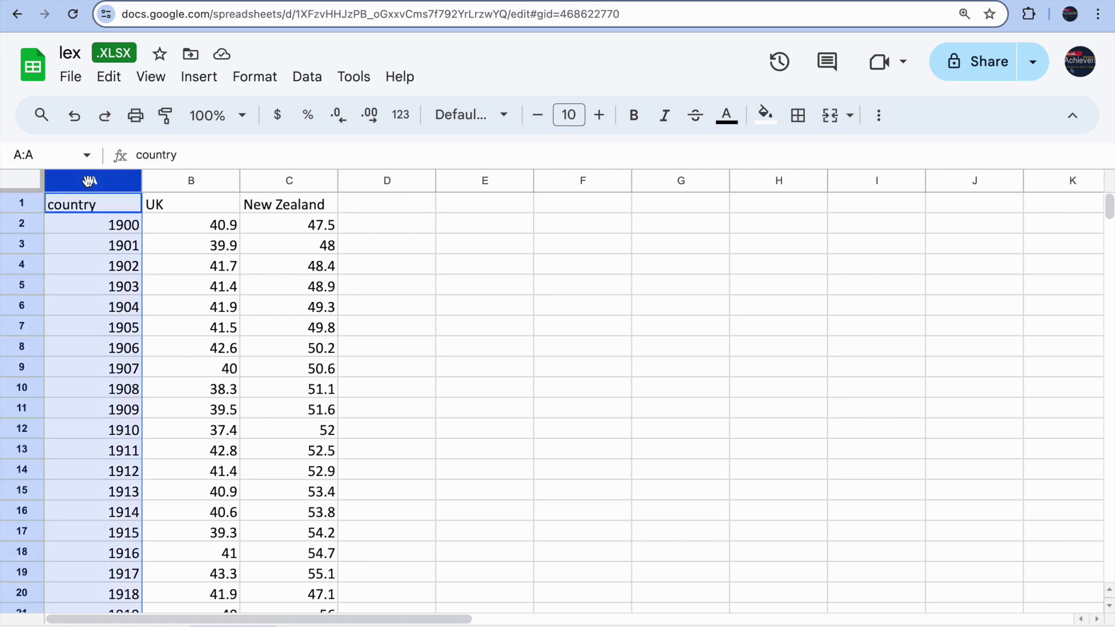
pyautogui.hotkey('shift', 'Right')
pyautogui.hotkey('shift', 'Right')
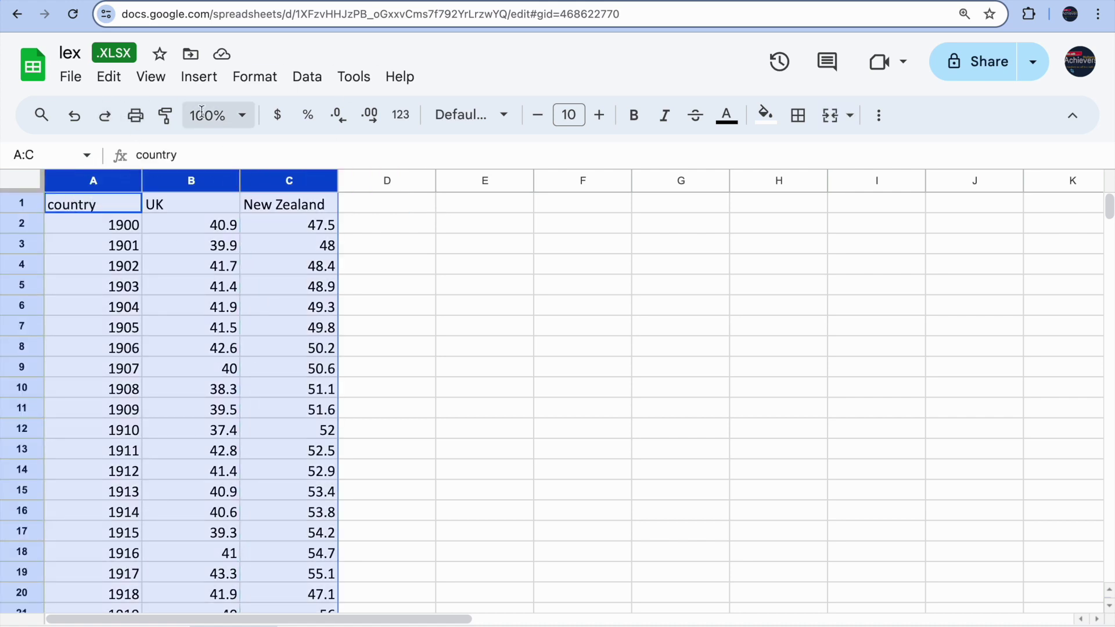
pyautogui.click(199, 78)
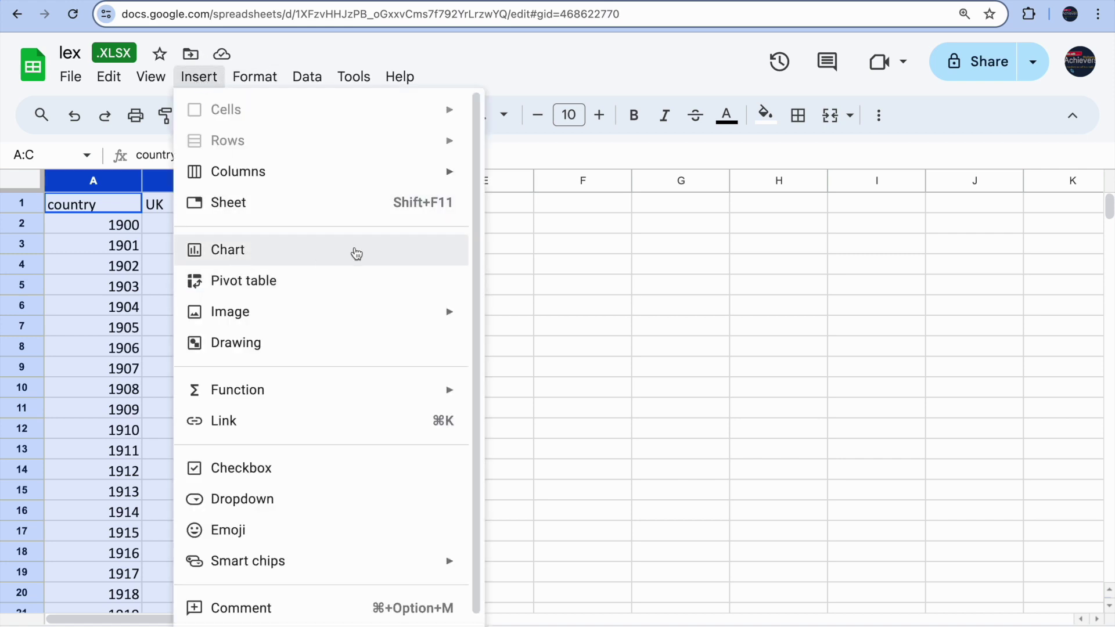
pyautogui.click(545, 239)
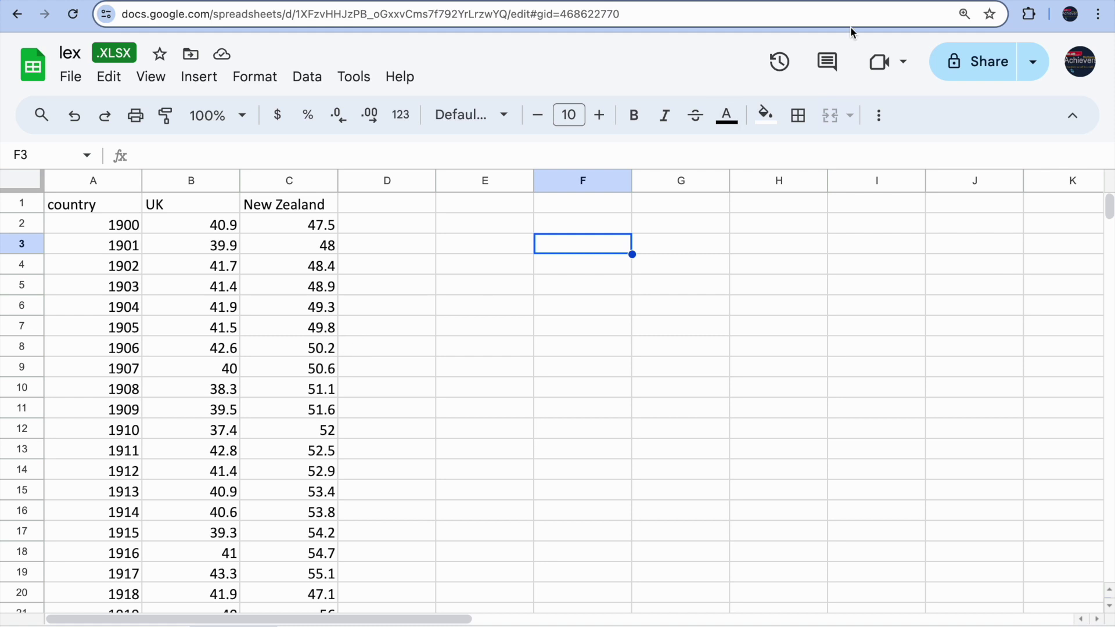
# Start a new GeoGebra activity from the profile page and title it 'Stat Analysis'.
pyautogui.hotkey('ctrl', 'Tab')
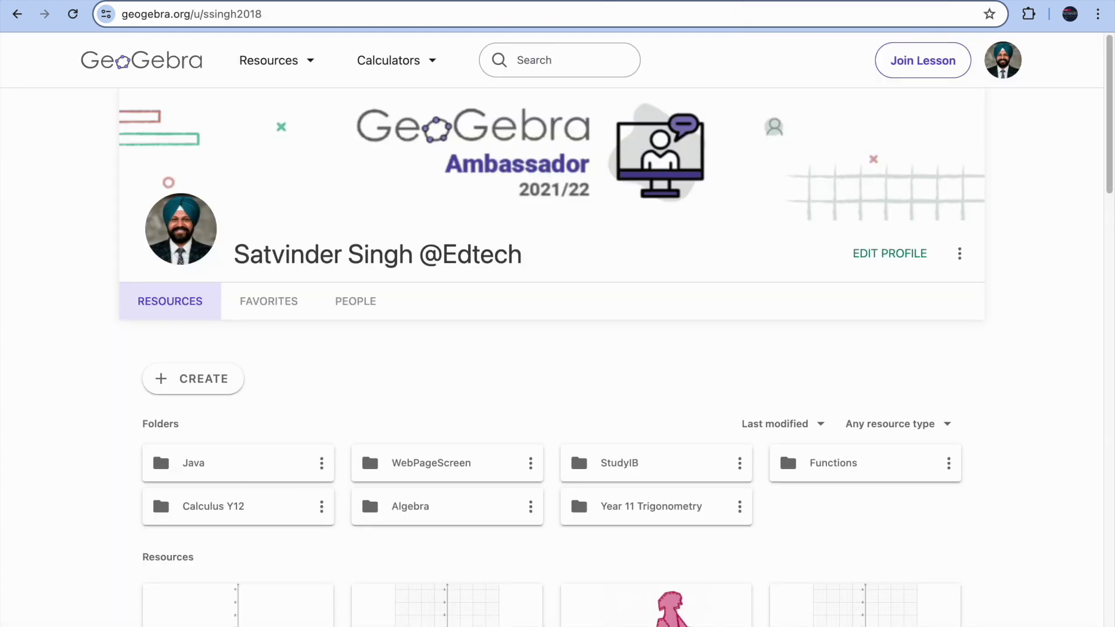
pyautogui.click(186, 387)
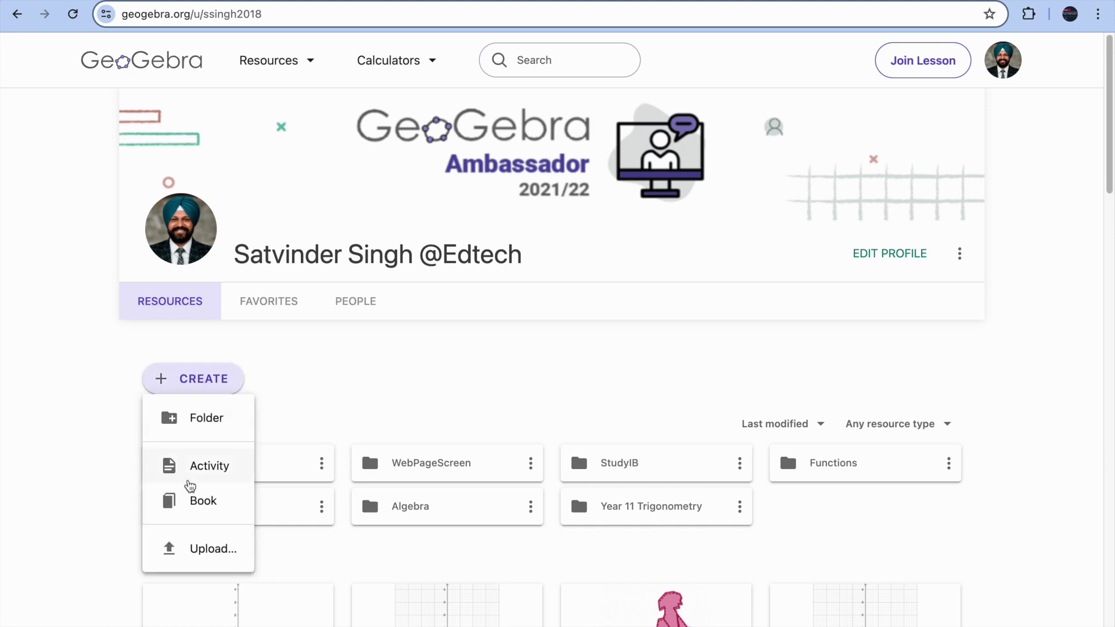
pyautogui.click(336, 353)
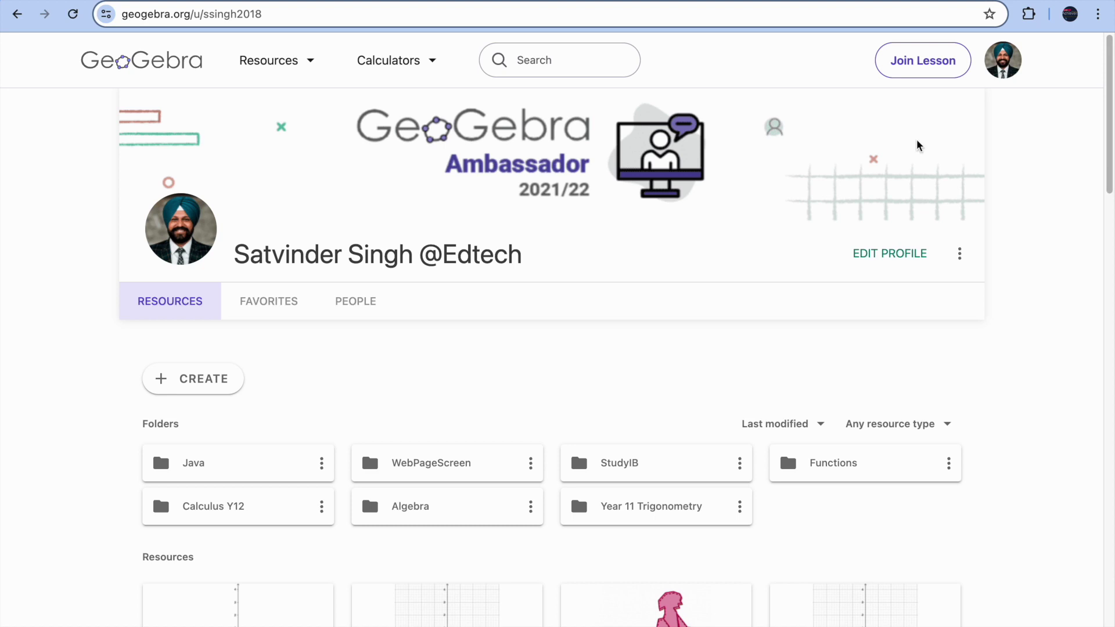
pyautogui.moveTo(122, 14); pyautogui.dragTo(281, 11)
pyautogui.click(1052, 72)
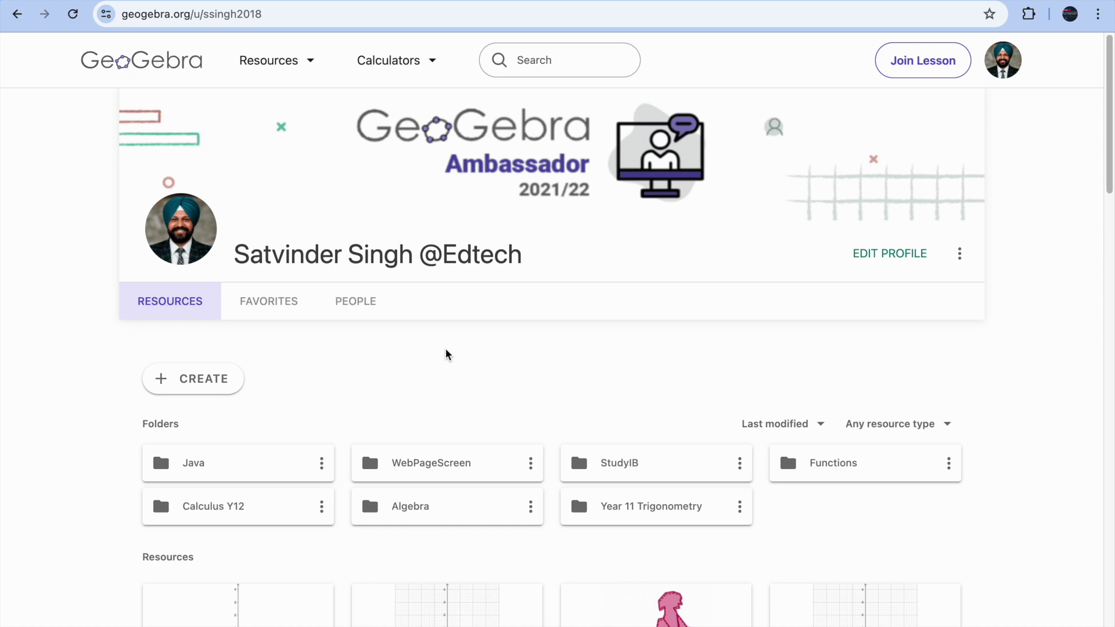
pyautogui.click(168, 383)
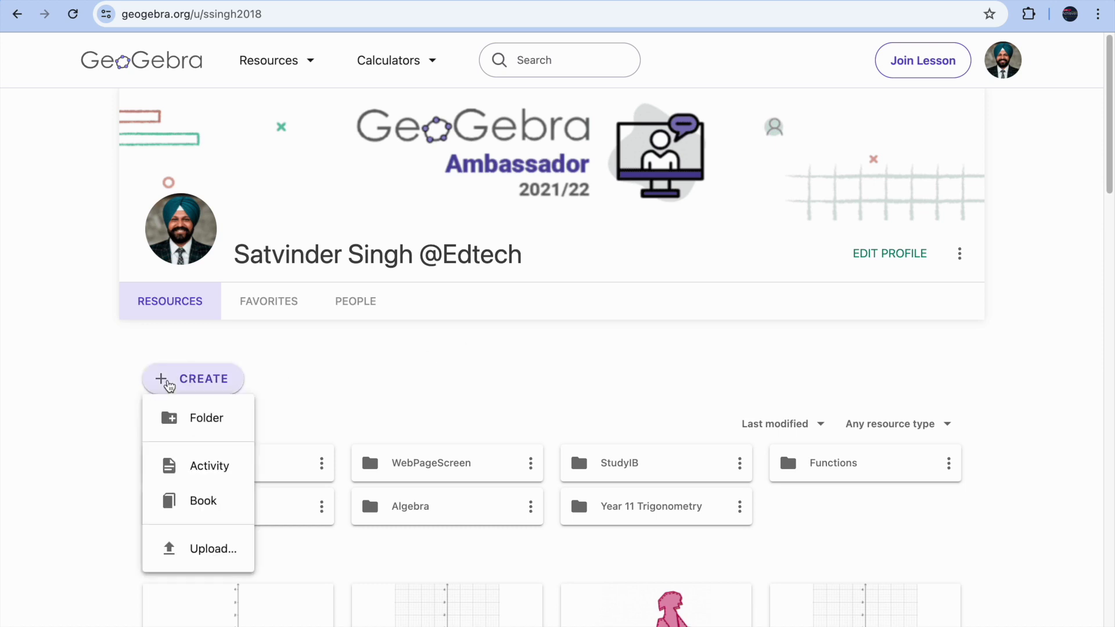
pyautogui.click(179, 478)
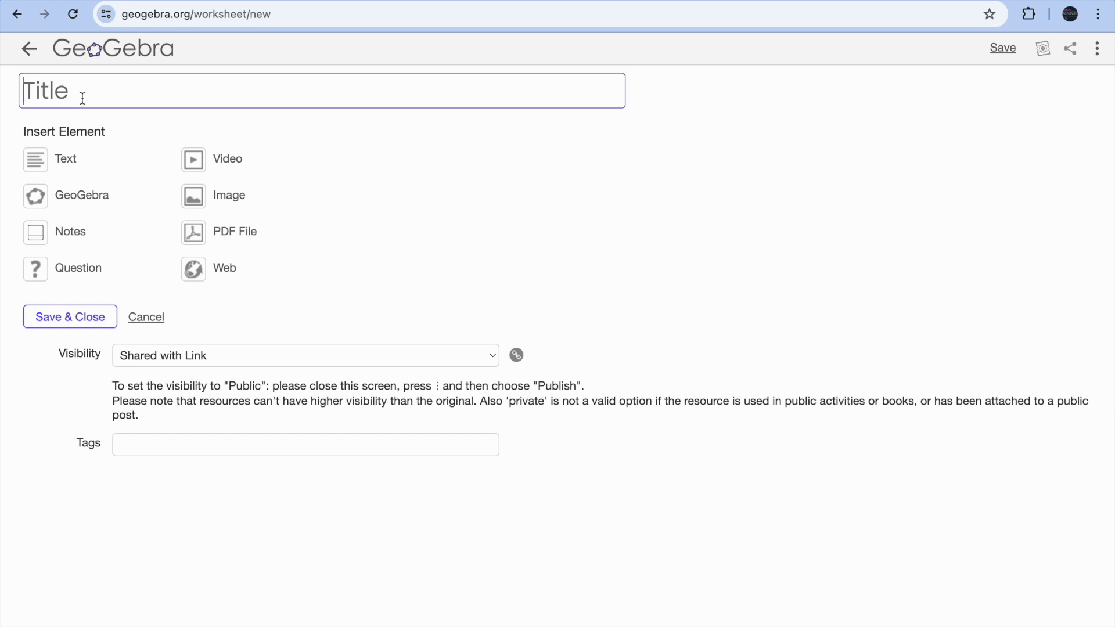
pyautogui.write('Stat An')
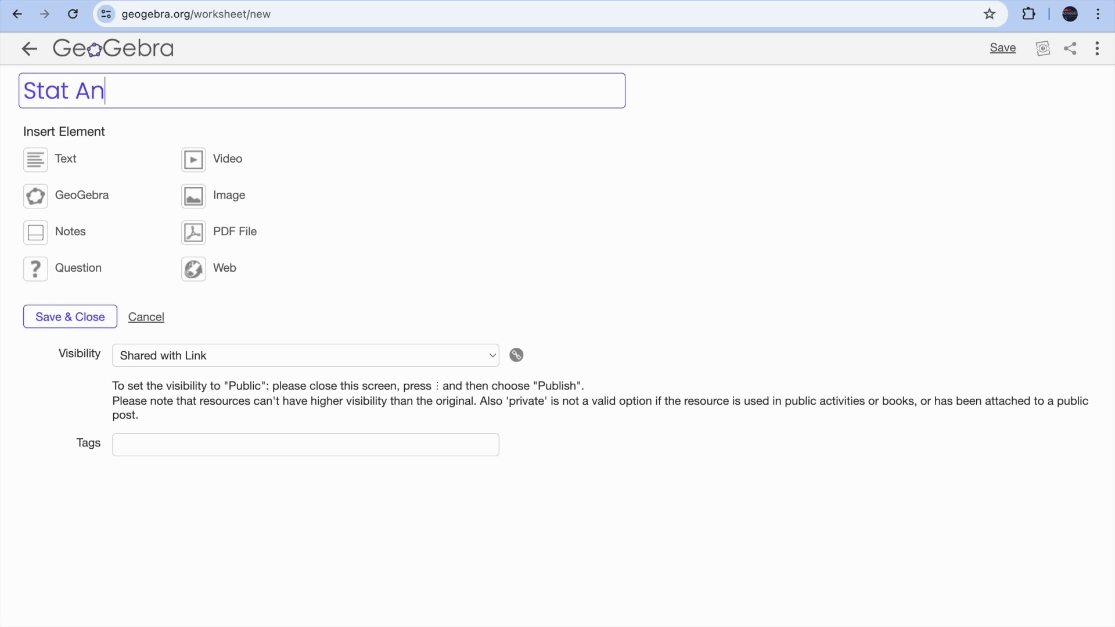
pyautogui.write('alysis')
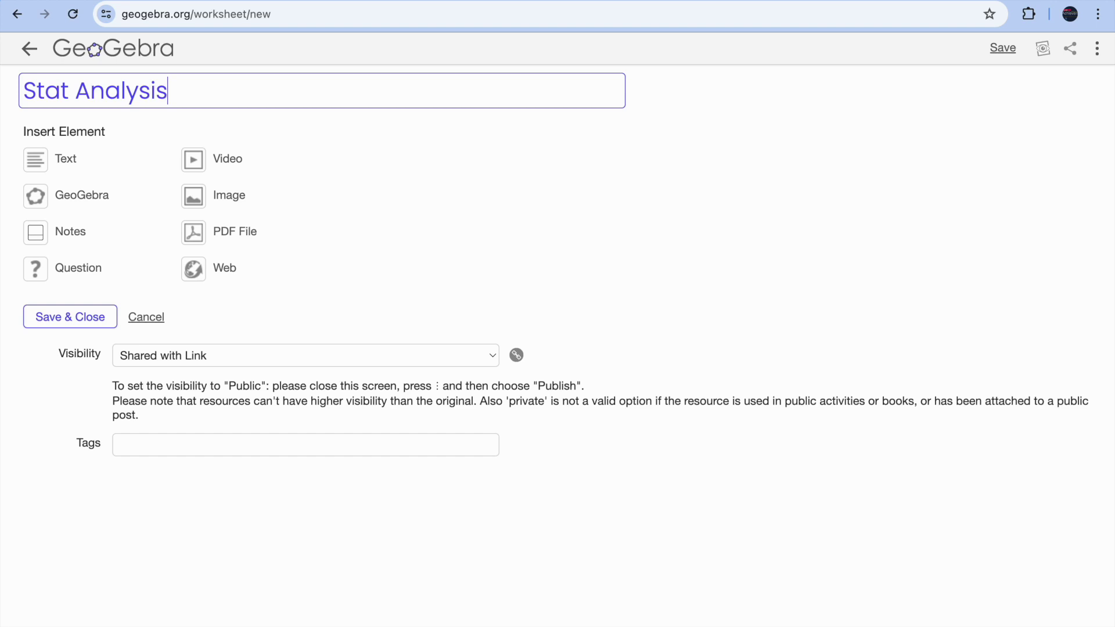
# Insert a newly created Spreadsheet applet into the worksheet.
pyautogui.click(82, 195)
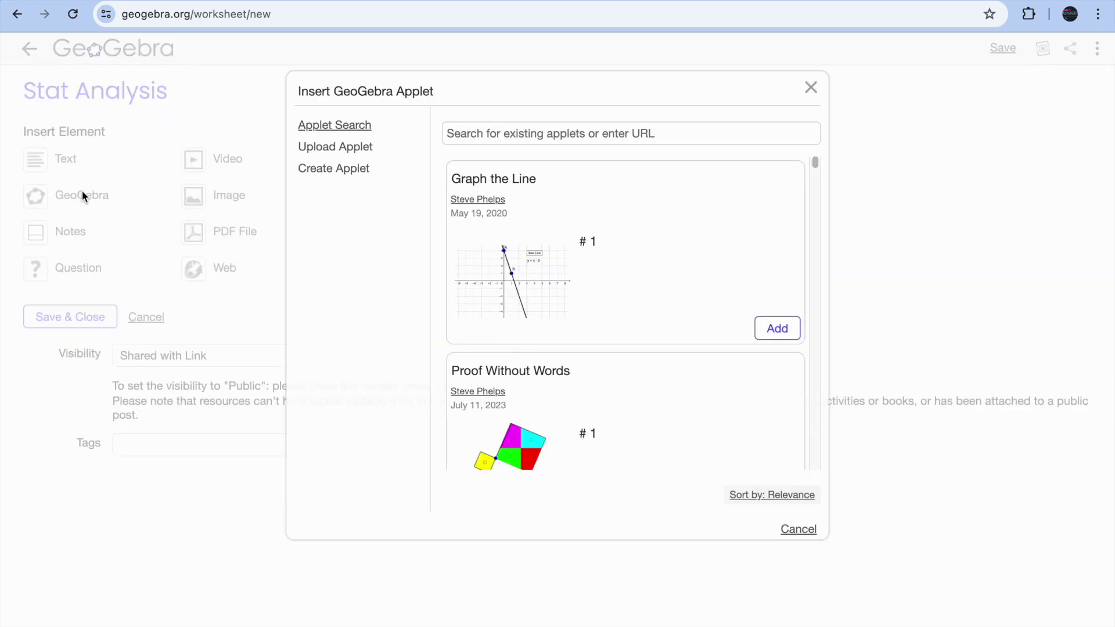
pyautogui.click(351, 174)
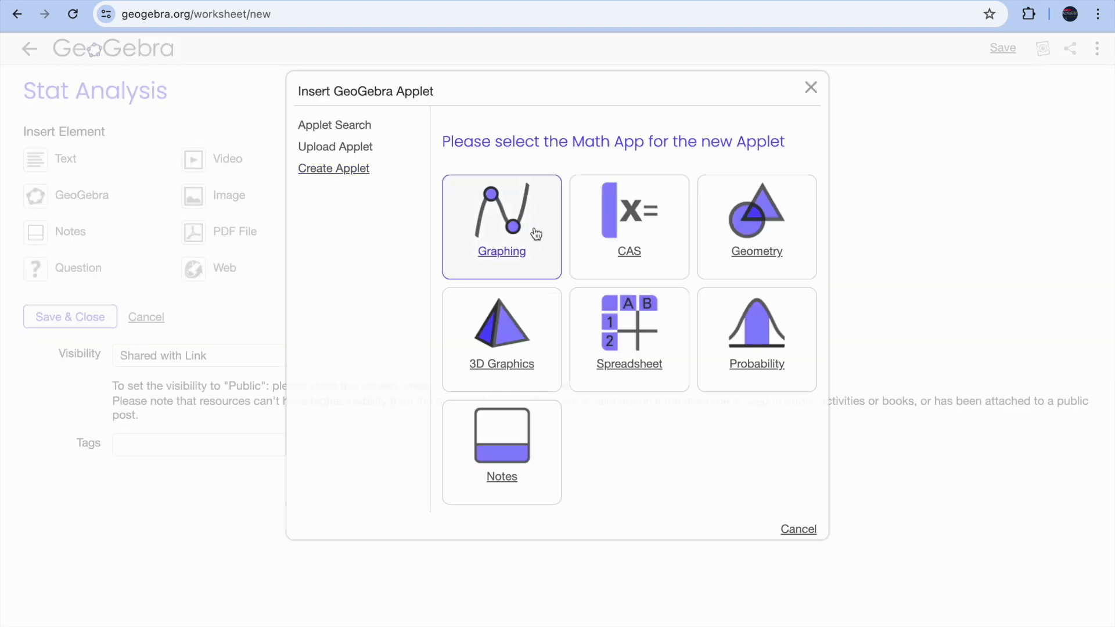
pyautogui.click(637, 361)
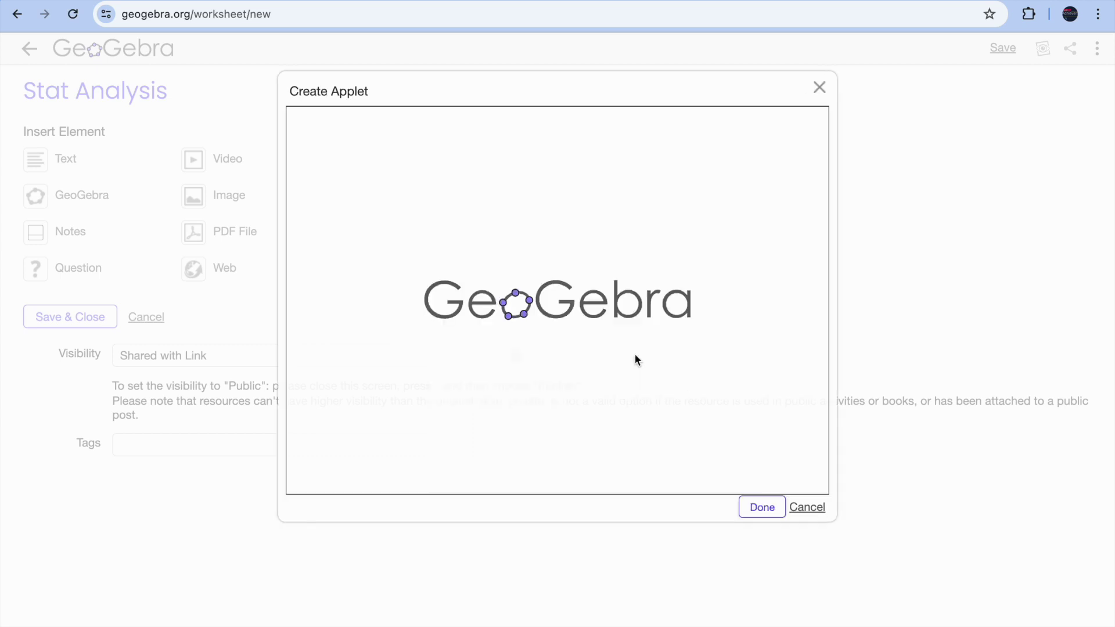
pyautogui.click(762, 506)
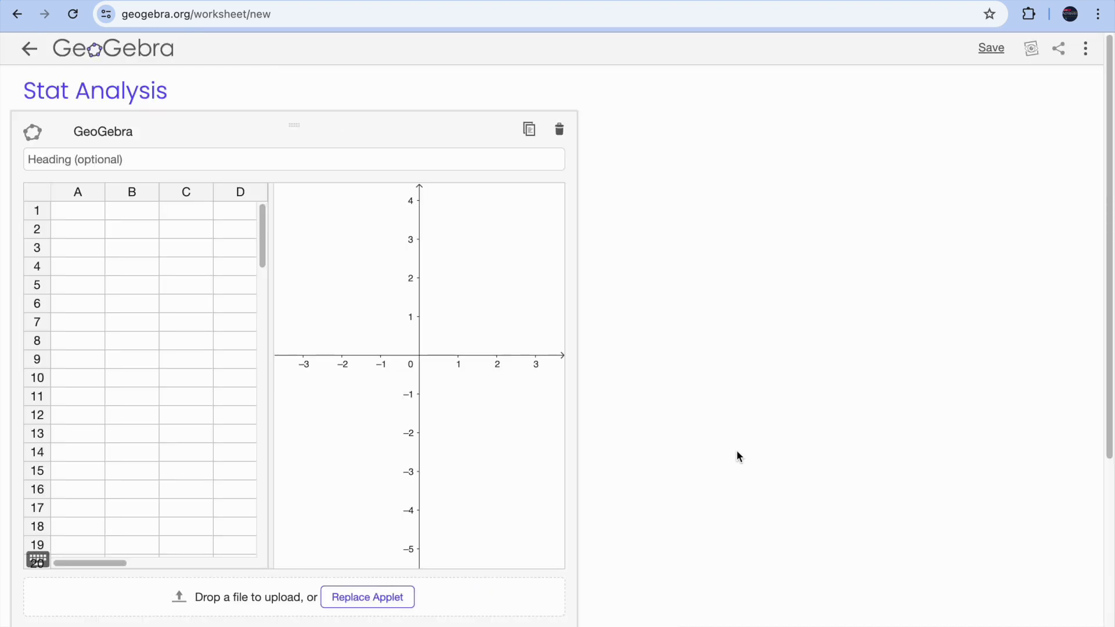
# Save and close the Stat Analysis worksheet, then open it in GeoGebra Classic from its card menu.
pyautogui.scroll(-5, 148, 424)
pyautogui.click(81, 481)
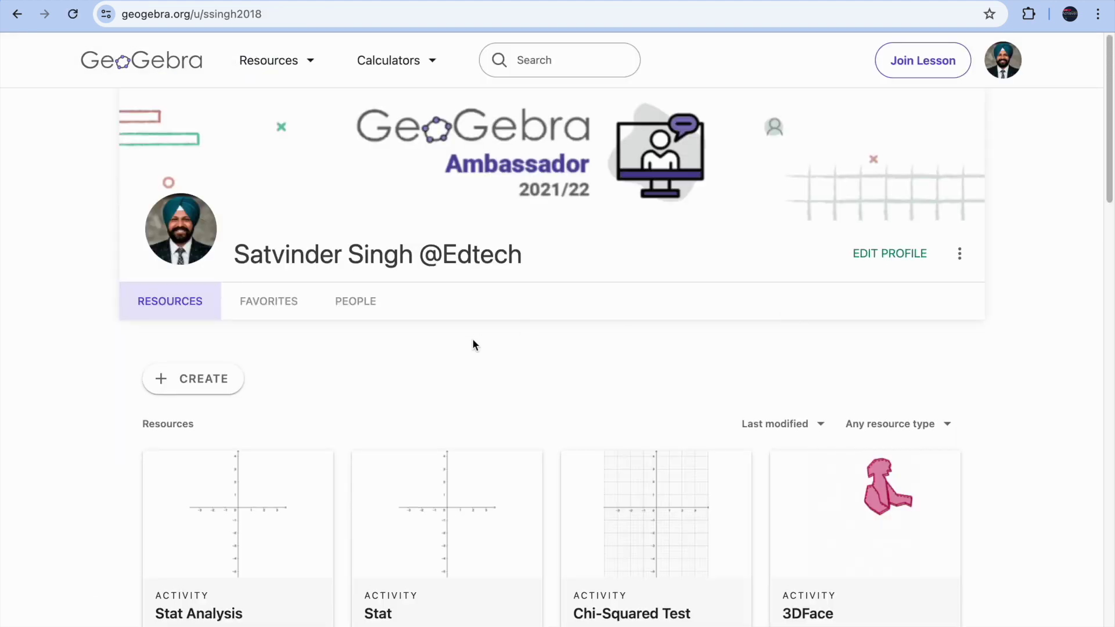
pyautogui.scroll(-4, 472, 335)
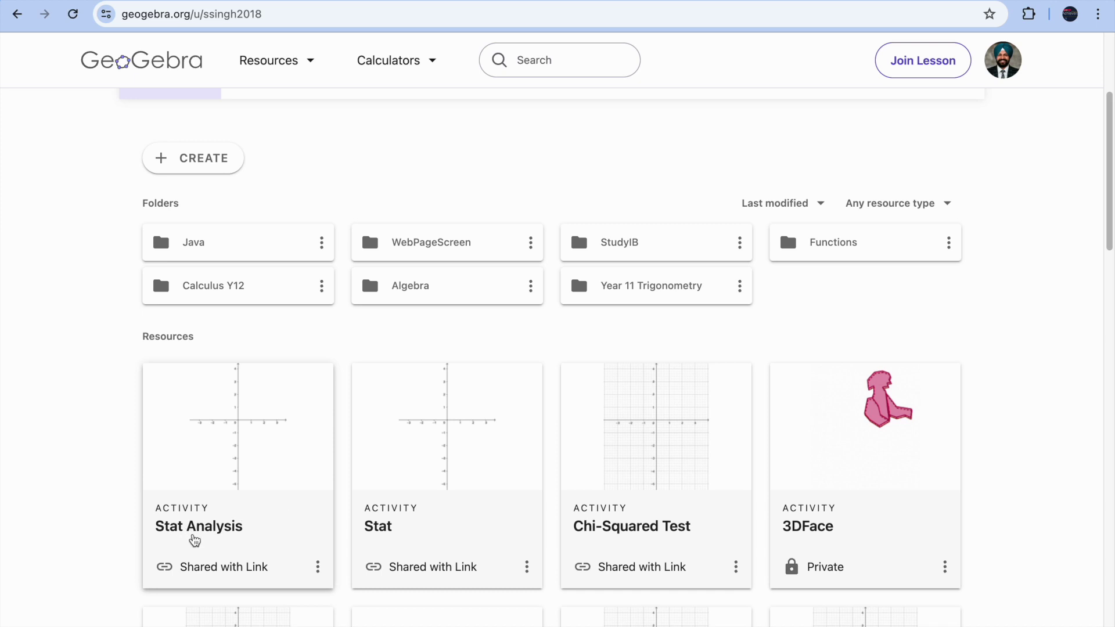
pyautogui.click(319, 570)
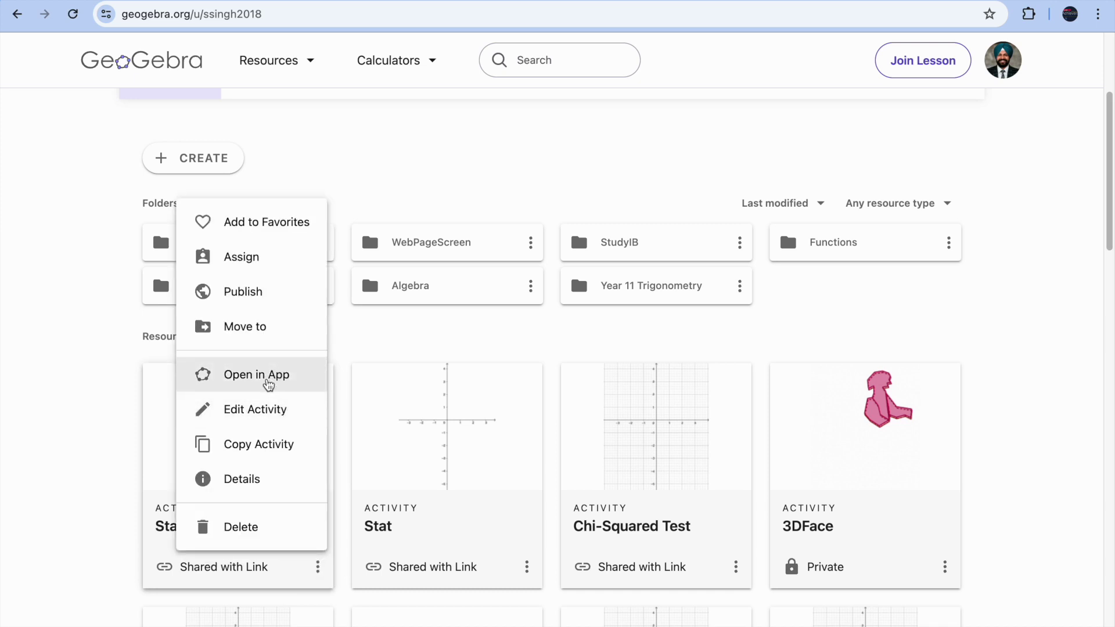
pyautogui.click(248, 377)
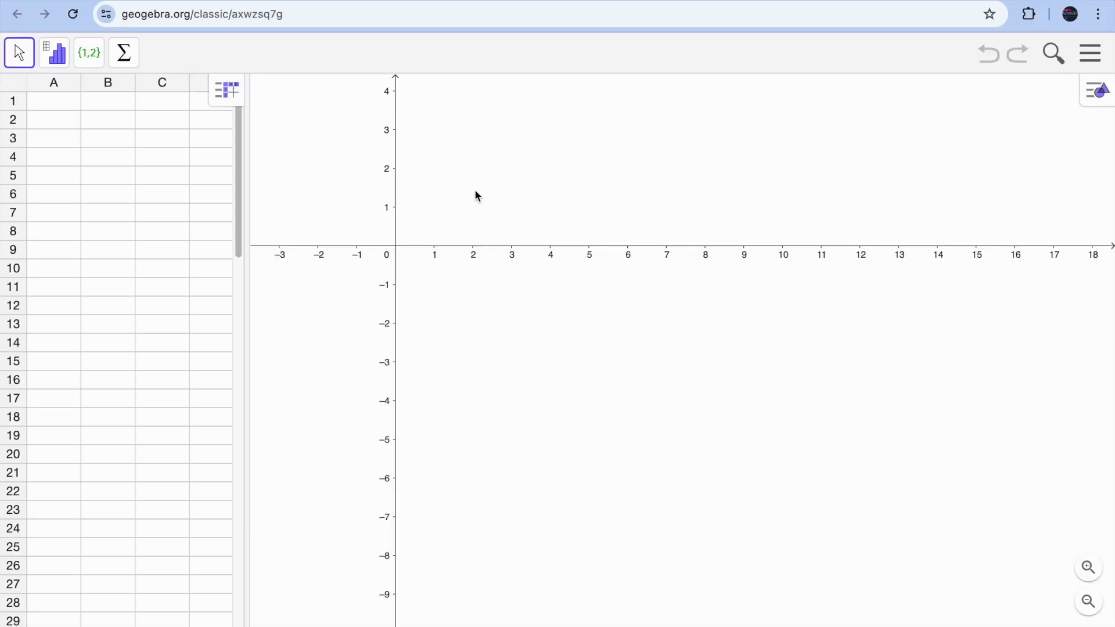
# Widen the spreadsheet and copy Google Sheets columns A:C into GeoGebra at A1.
pyautogui.moveTo(248, 215); pyautogui.dragTo(415, 211)
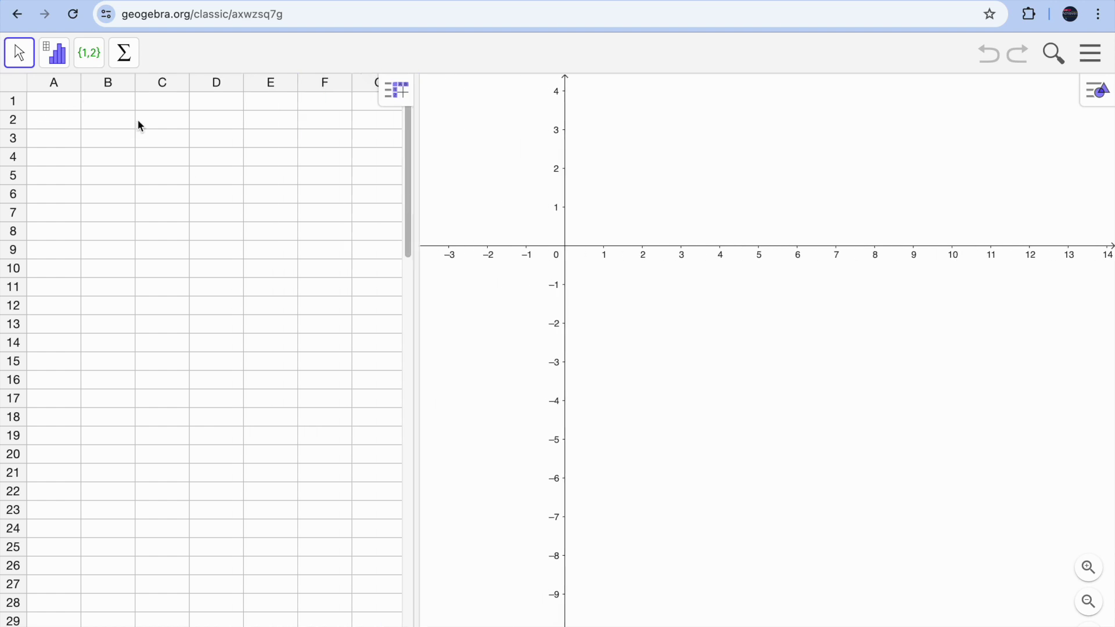
pyautogui.click(587, 7)
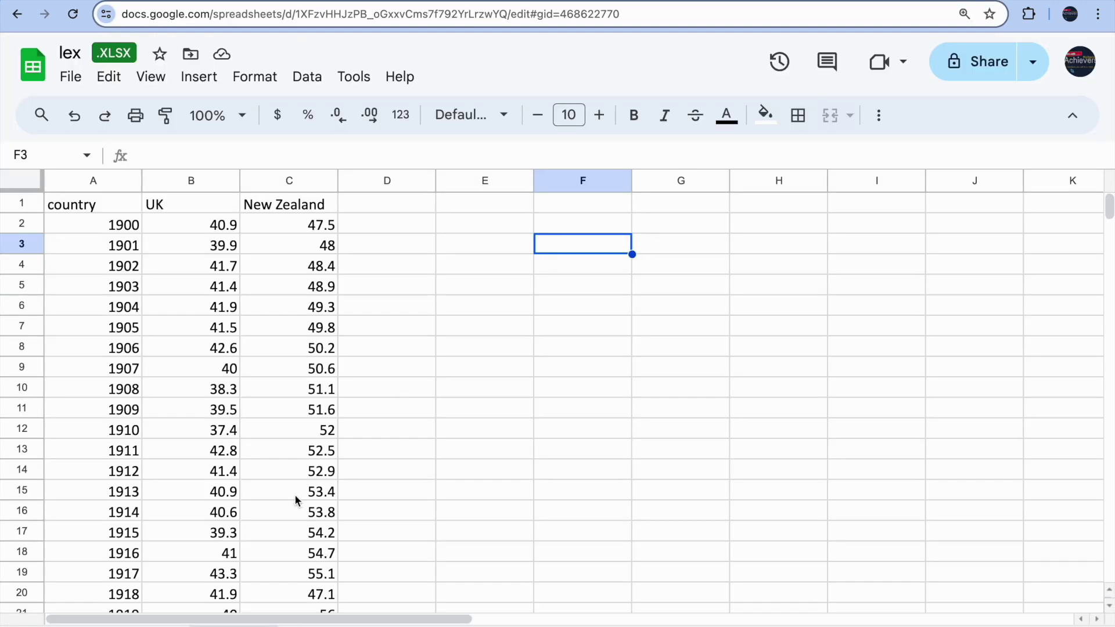
pyautogui.click(63, 181)
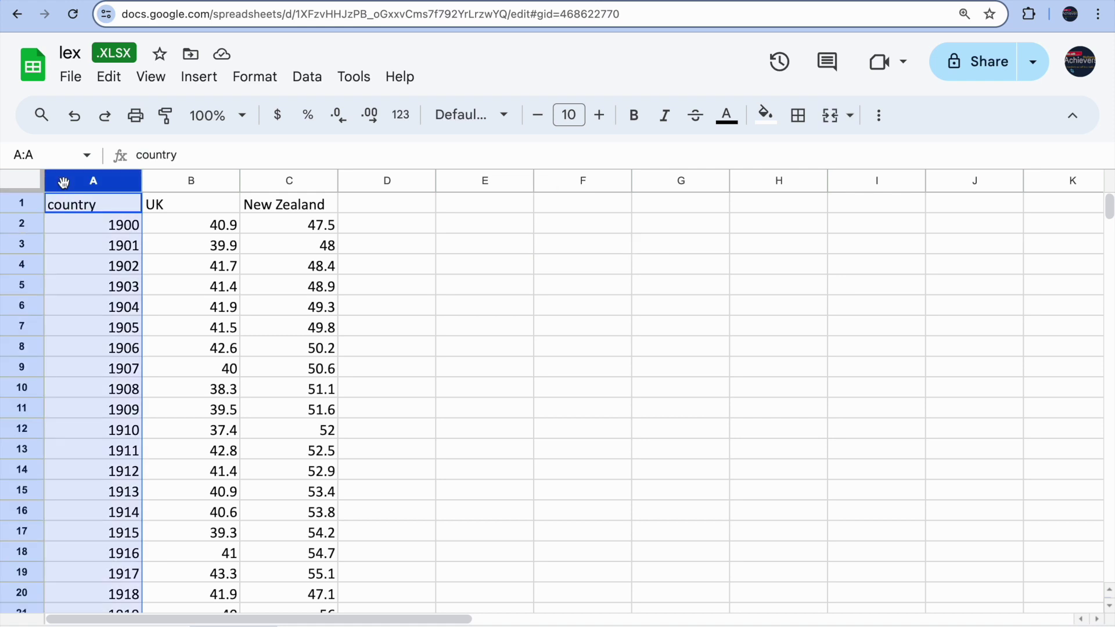
pyautogui.moveTo(64, 181); pyautogui.dragTo(289, 181)
pyautogui.hotkey('ctrl', 'c')
pyautogui.hotkey('ctrl', 'Tab')
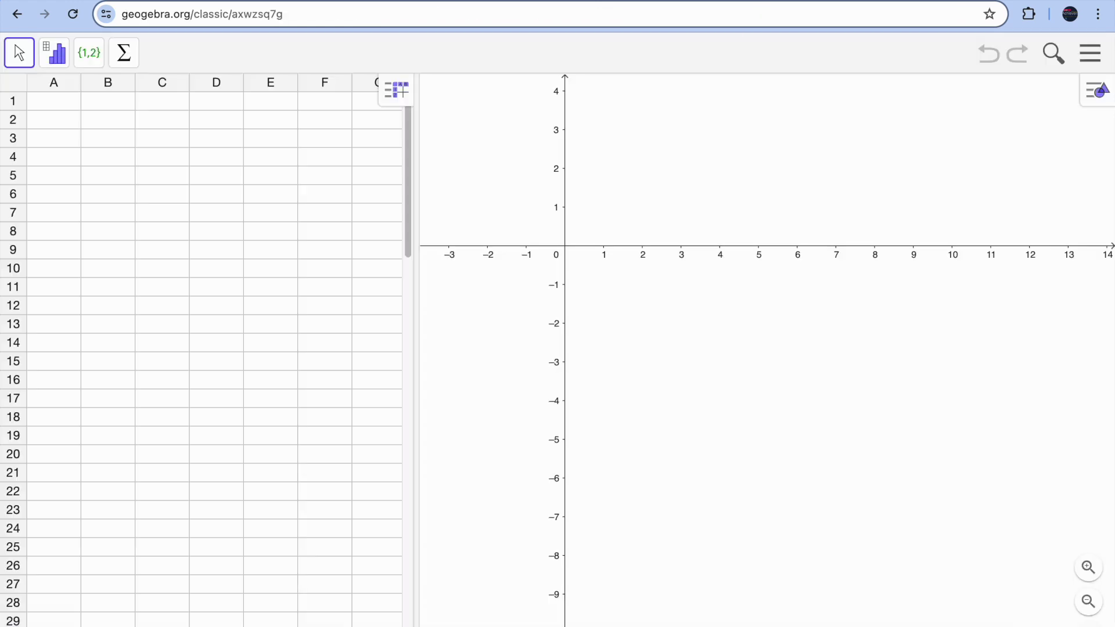
pyautogui.click(56, 106)
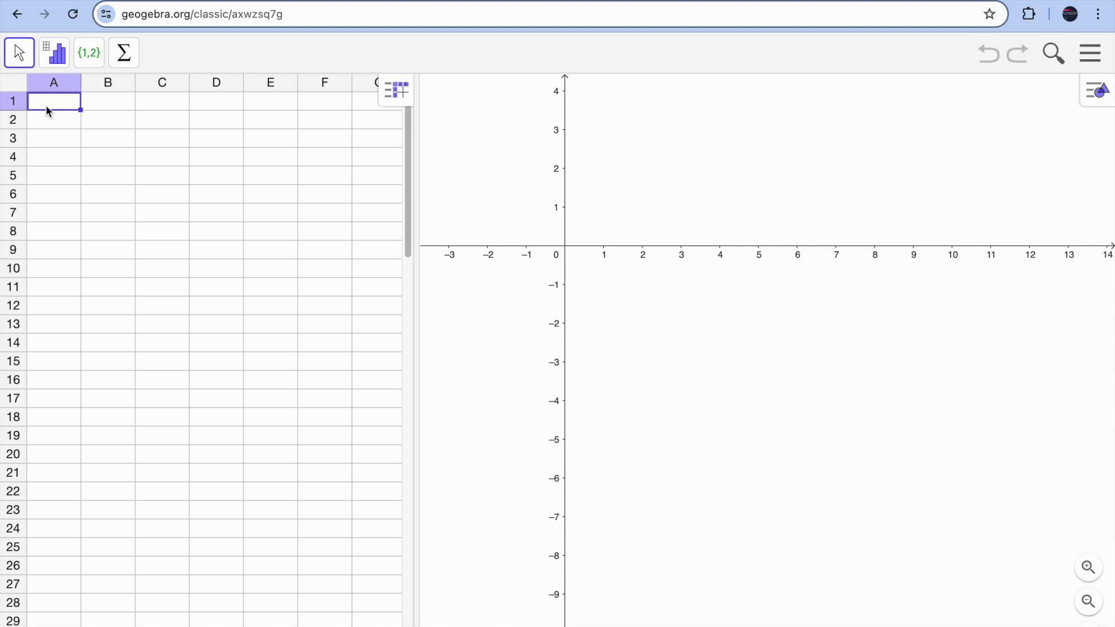
pyautogui.hotkey('ctrl', 'v')
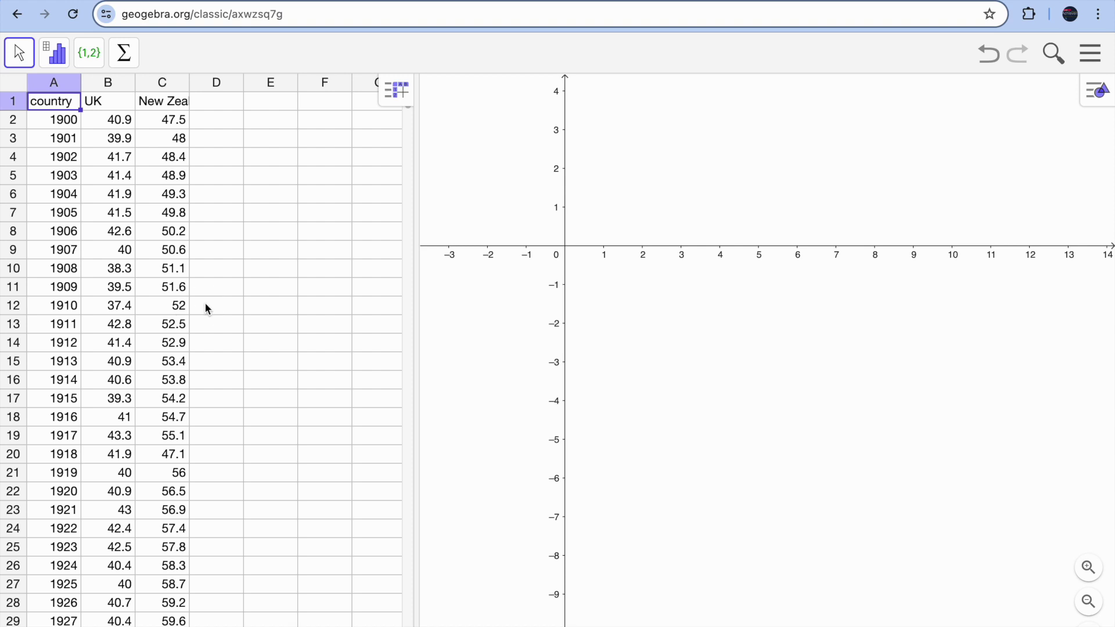
# Paste the year, UK and New Zealand table into A1 again and scroll to check it.
pyautogui.click(204, 372)
pyautogui.scroll(-15, 200, 378)
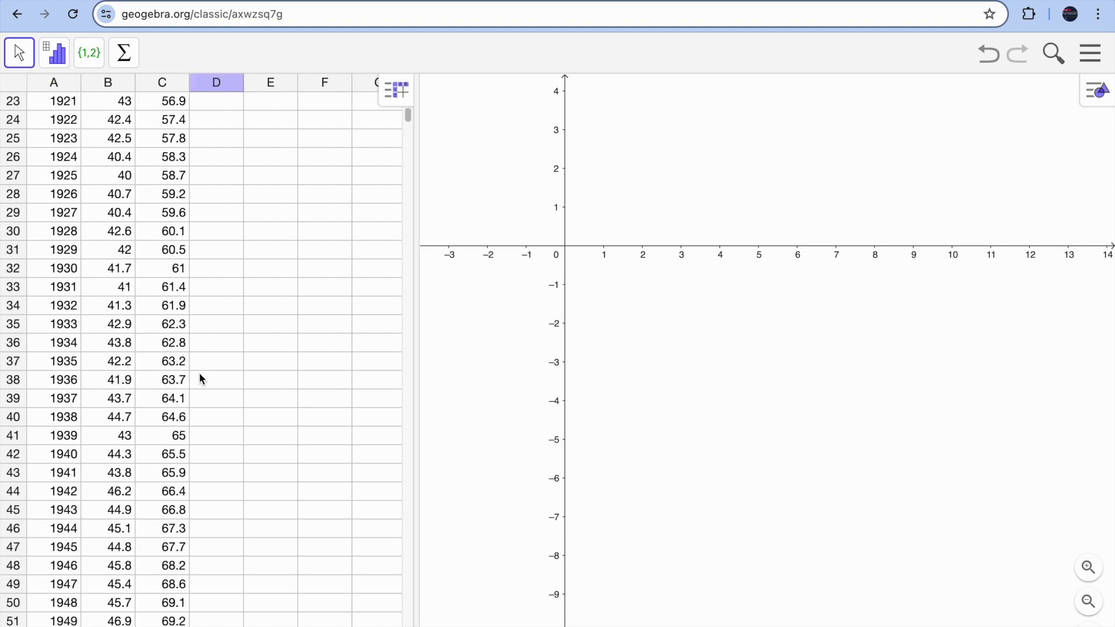
pyautogui.scroll(-17, 202, 375)
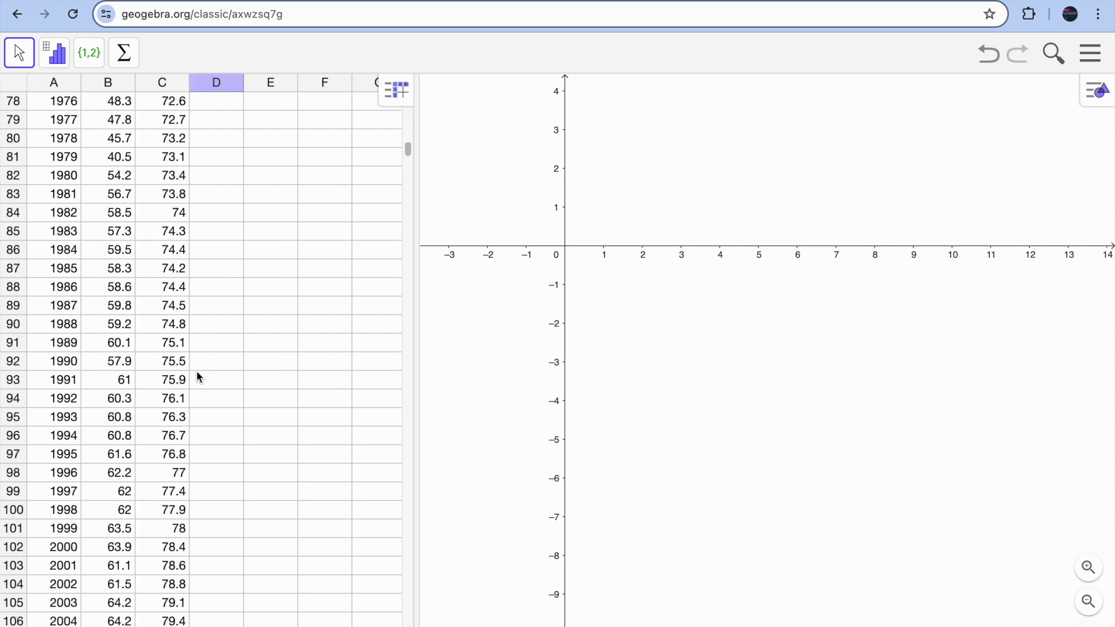
pyautogui.scroll(-18, 199, 374)
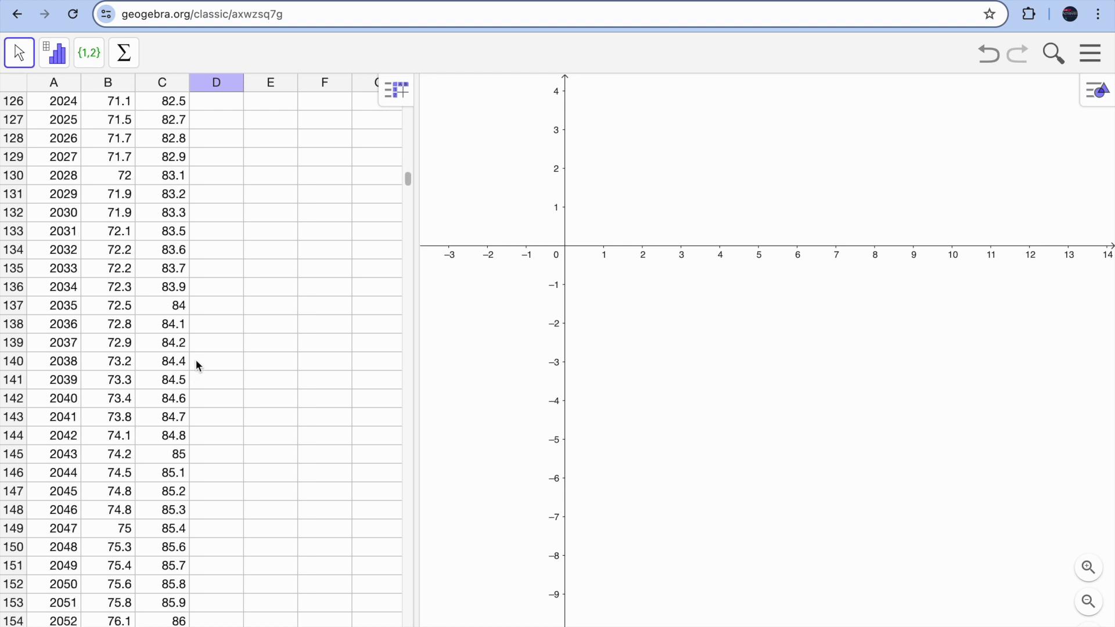
pyautogui.scroll(-3, 196, 359)
pyautogui.click(49, 110)
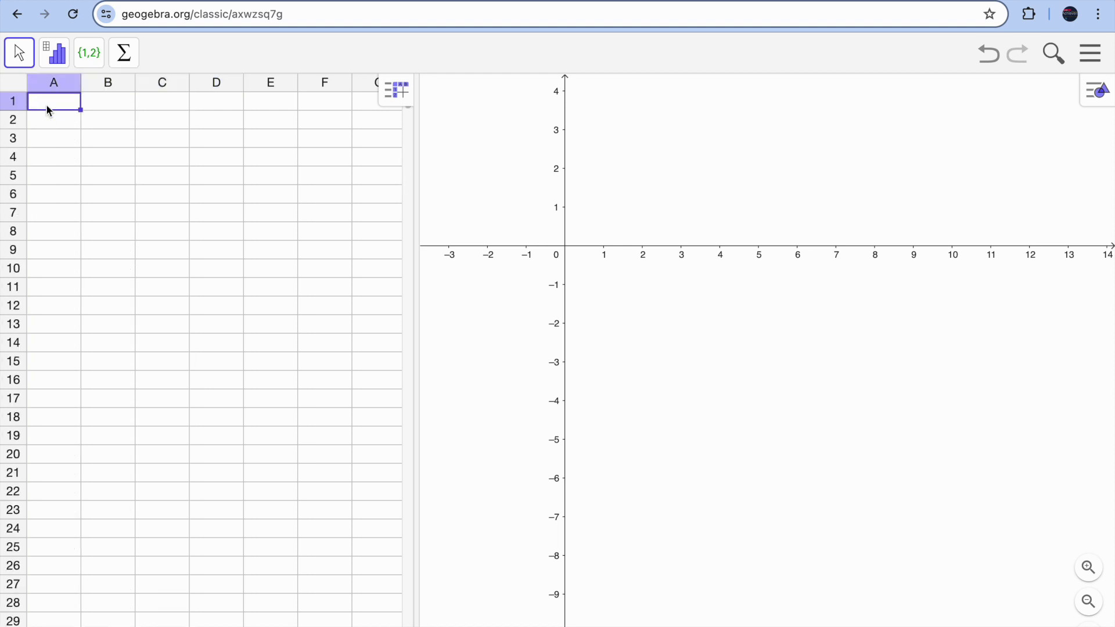
pyautogui.press('super+v')
pyautogui.scroll(-3, 249, 359)
pyautogui.scroll(3, 249, 362)
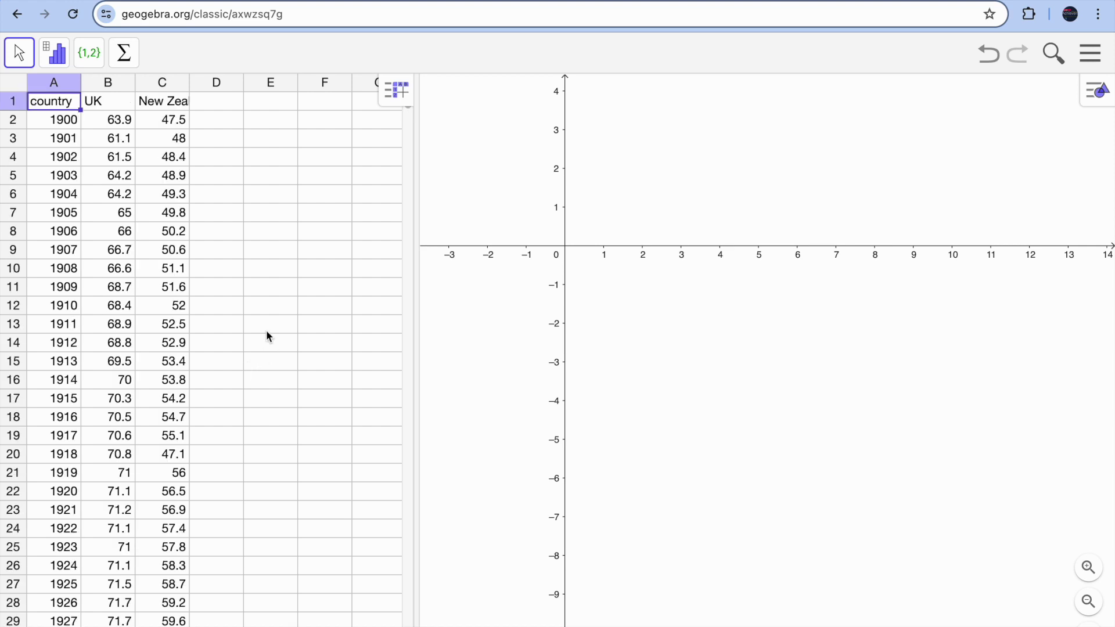
pyautogui.click(248, 199)
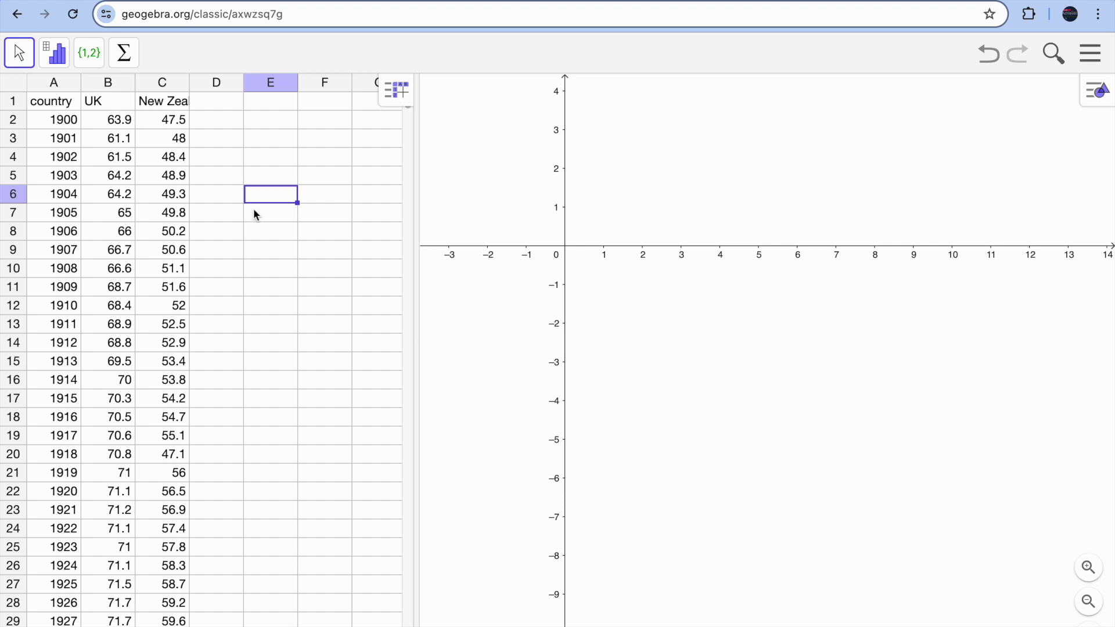
pyautogui.click(58, 66)
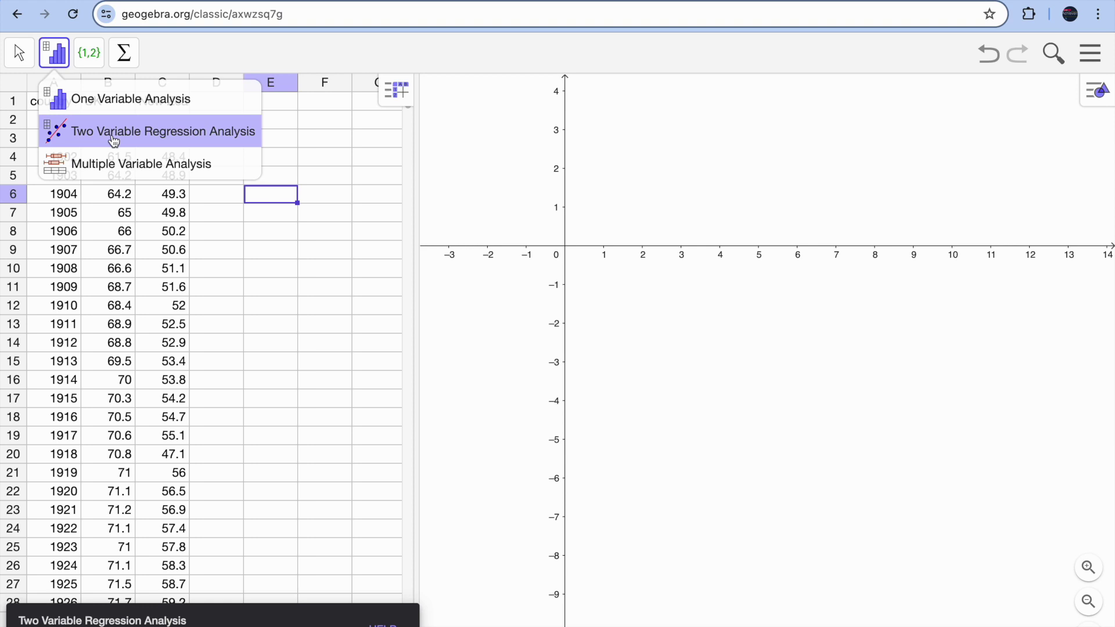
# Select the year and UK columns A:B and start Two Variable Regression Analysis.
pyautogui.click(303, 180)
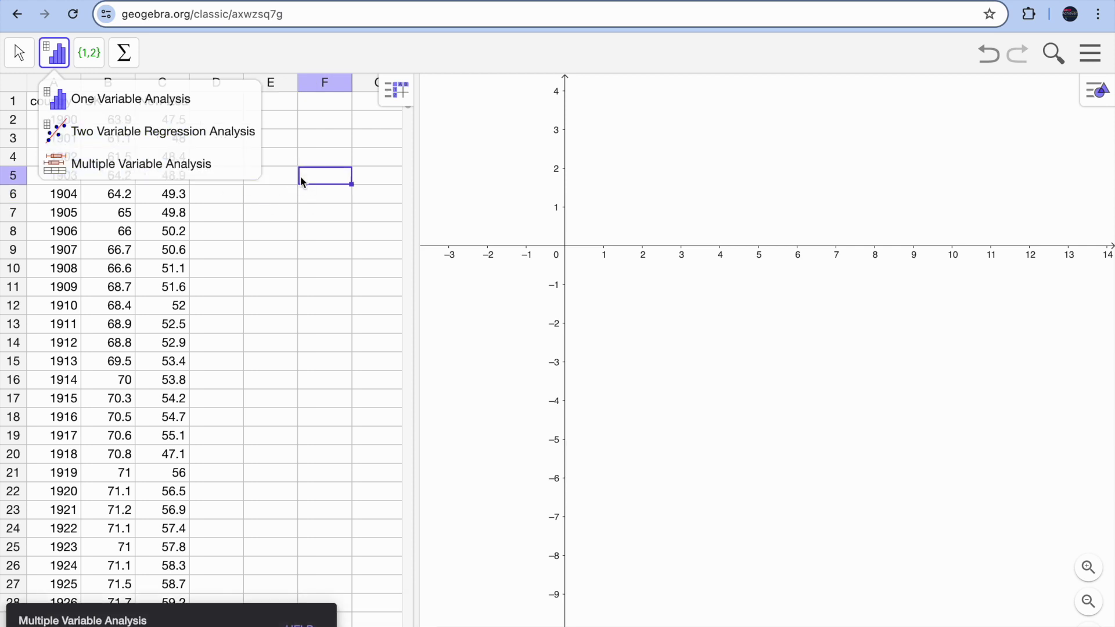
pyautogui.click(286, 199)
pyautogui.click(293, 118)
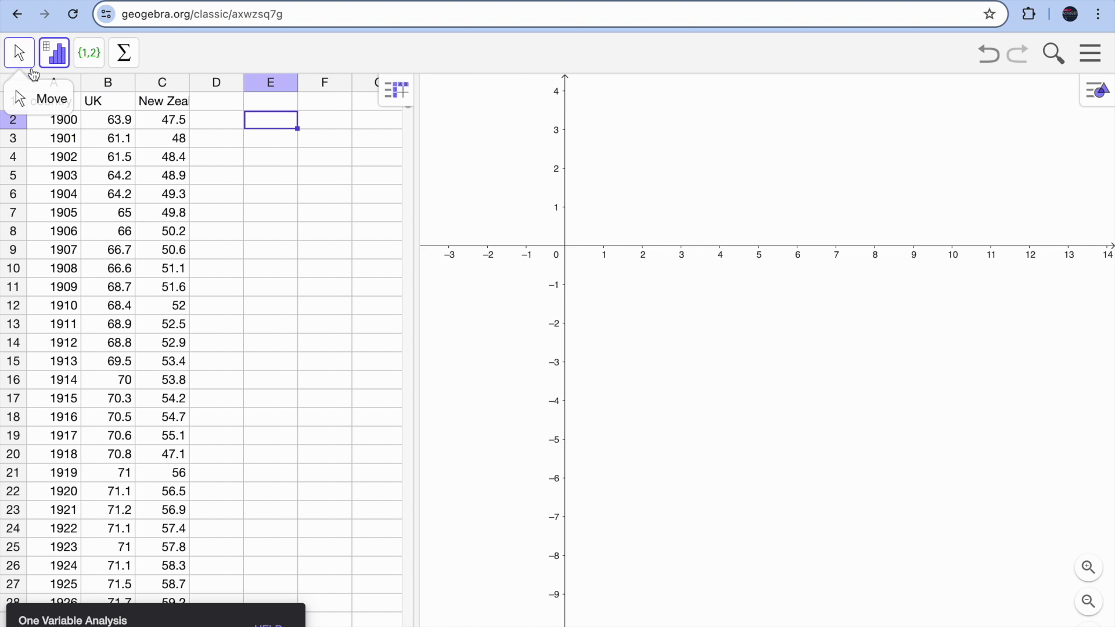
pyautogui.click(28, 61)
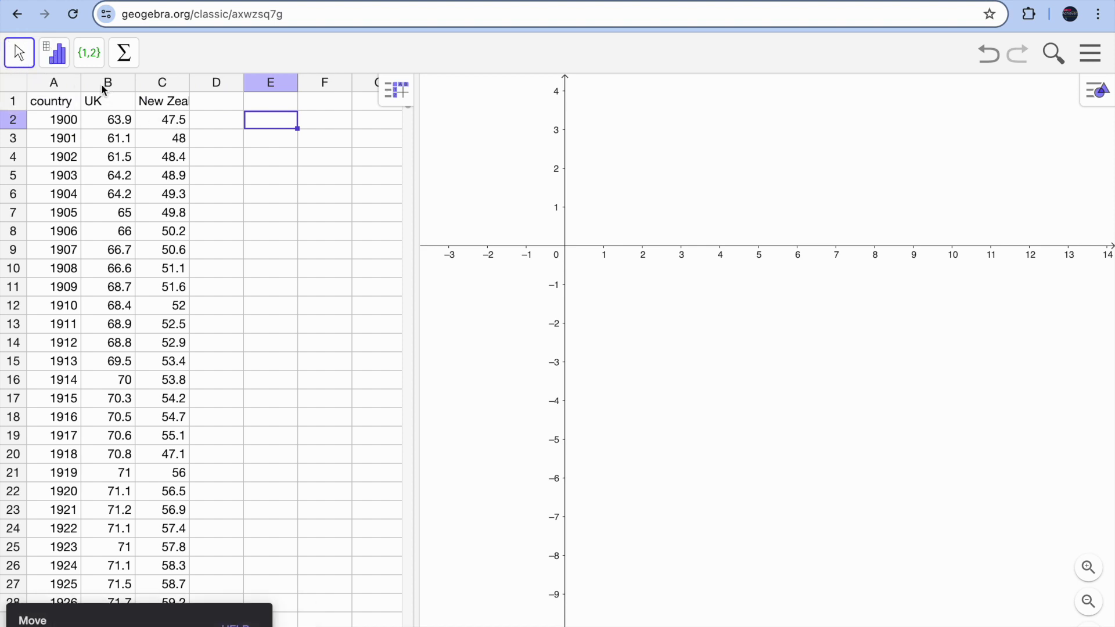
pyautogui.click(57, 89)
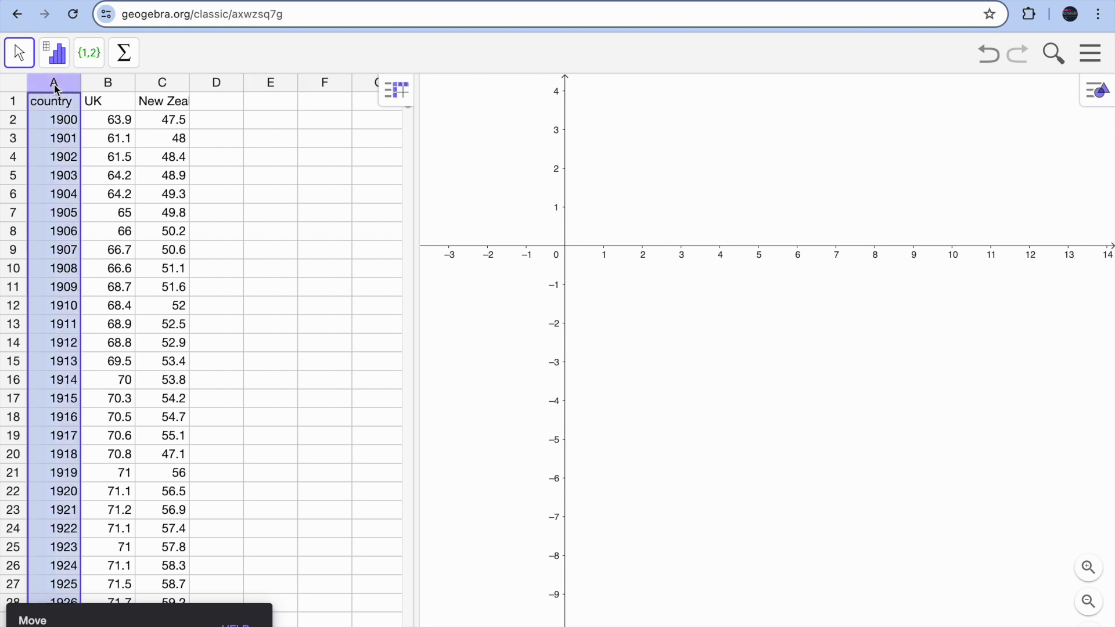
pyautogui.moveTo(56, 89); pyautogui.dragTo(108, 87)
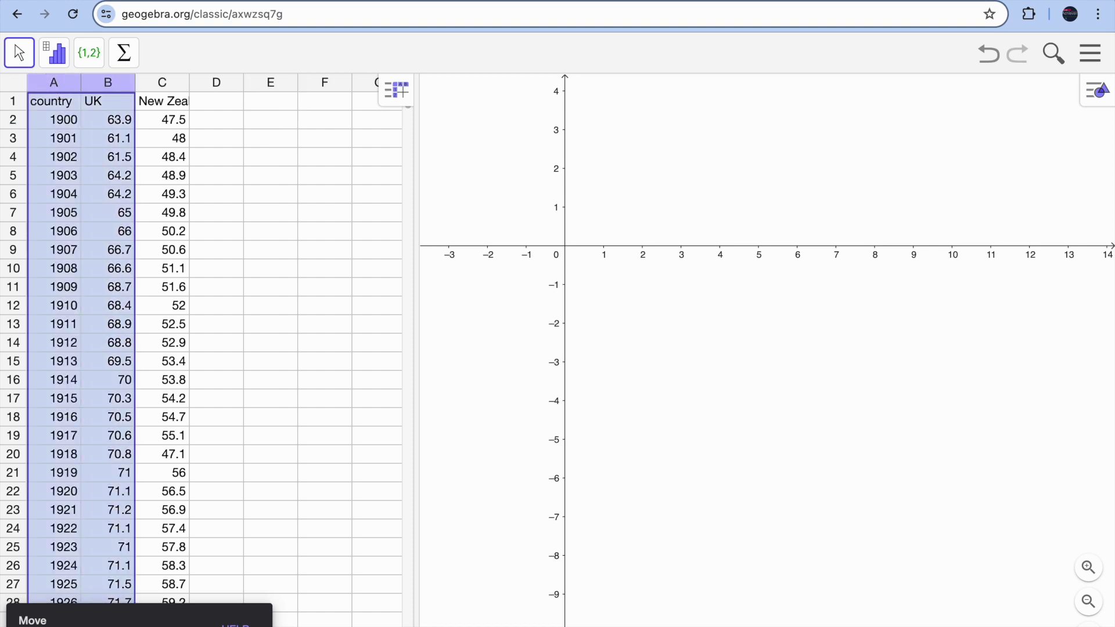
pyautogui.click(56, 58)
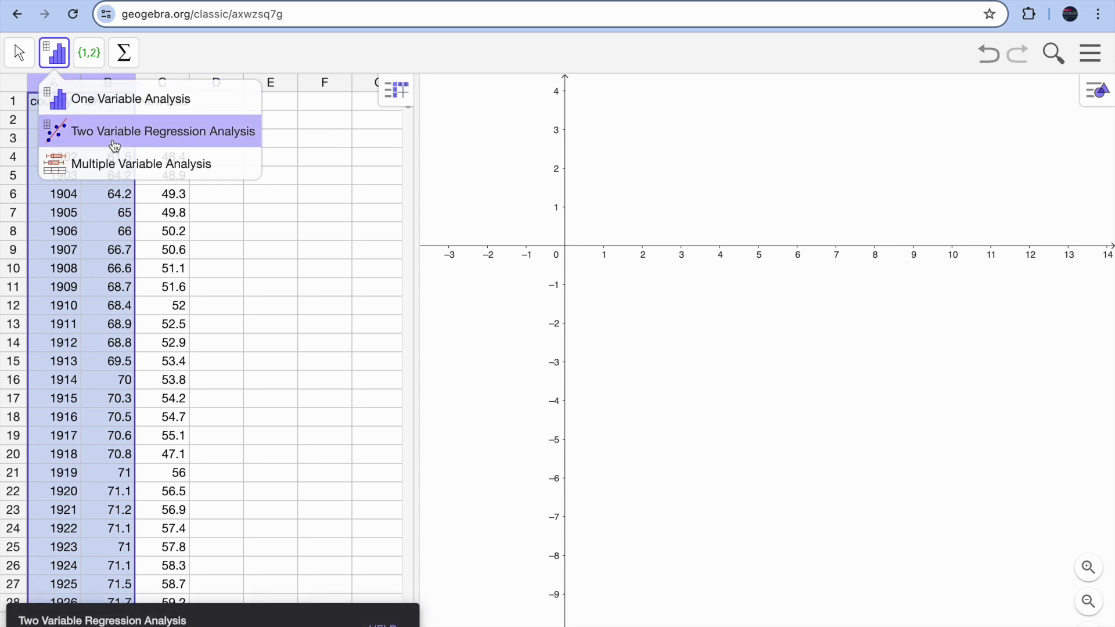
pyautogui.click(153, 143)
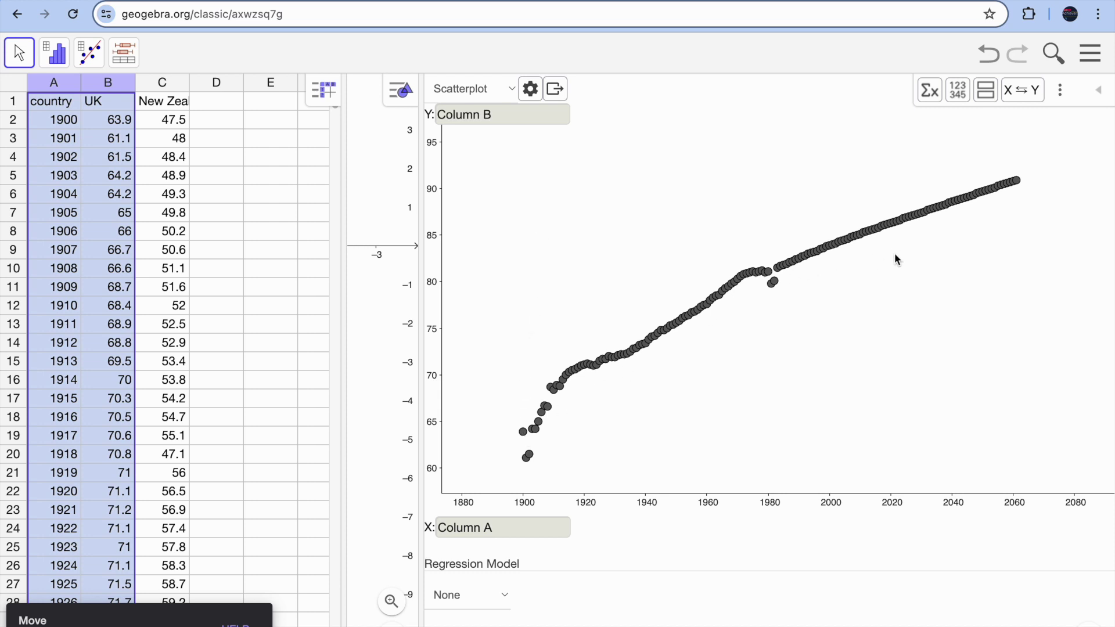
# Drag the view dividers left to enlarge the UK-versus-year scatterplot panel.
pyautogui.moveTo(341, 248); pyautogui.dragTo(263, 240)
pyautogui.moveTo(420, 246); pyautogui.dragTo(338, 245)
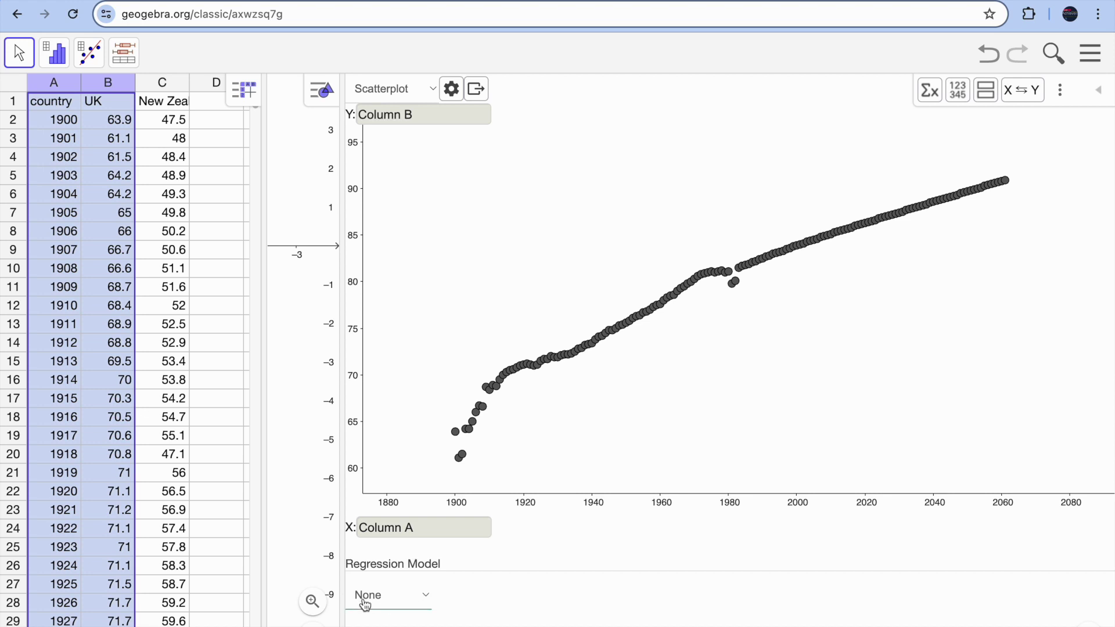
# Set the regression model to Linear, giving y = 0.1569x − 230.7163.
pyautogui.click(425, 605)
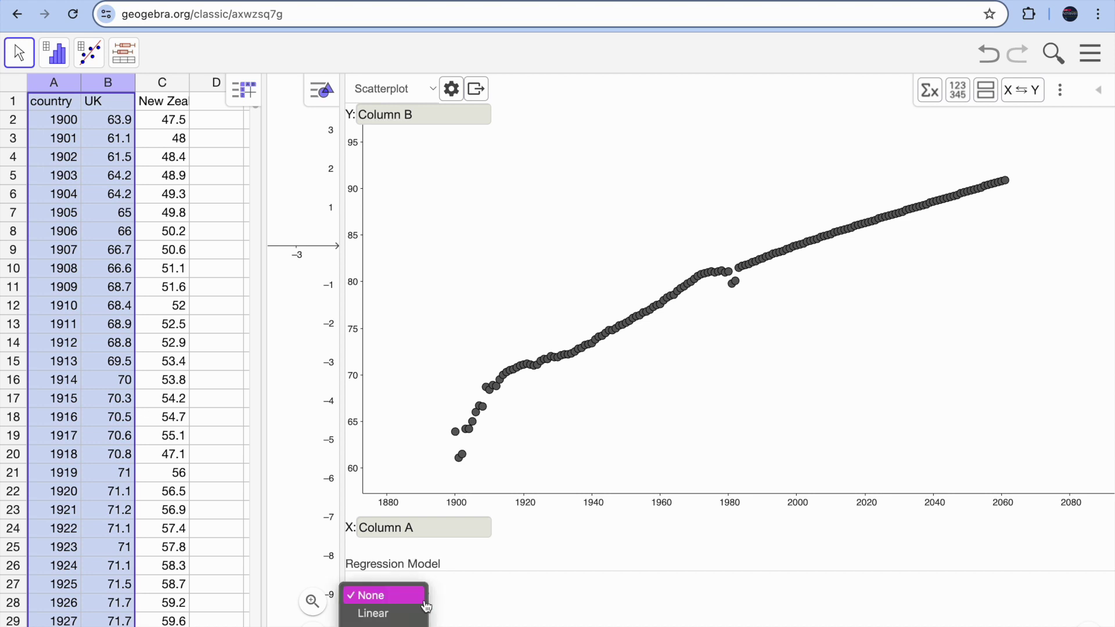
pyautogui.click(384, 617)
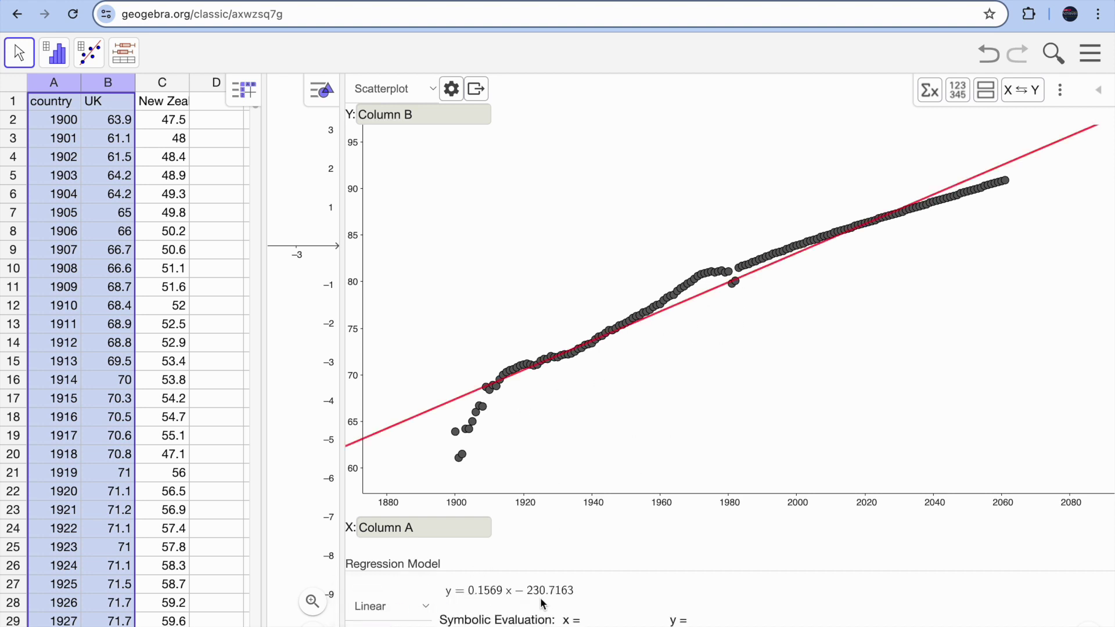
pyautogui.click(425, 613)
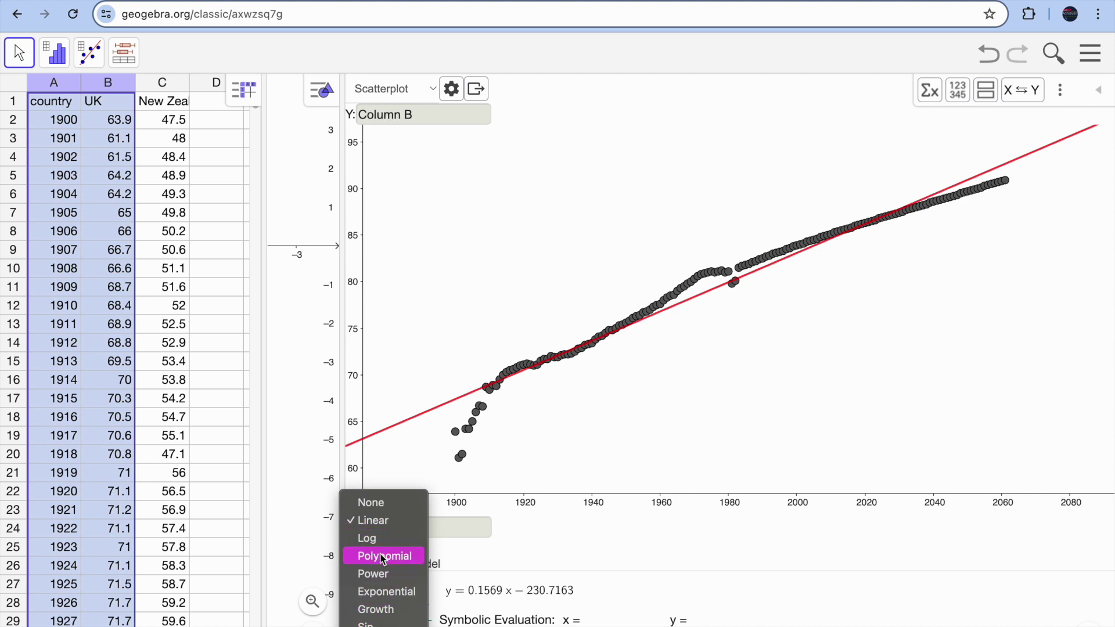
pyautogui.click(378, 624)
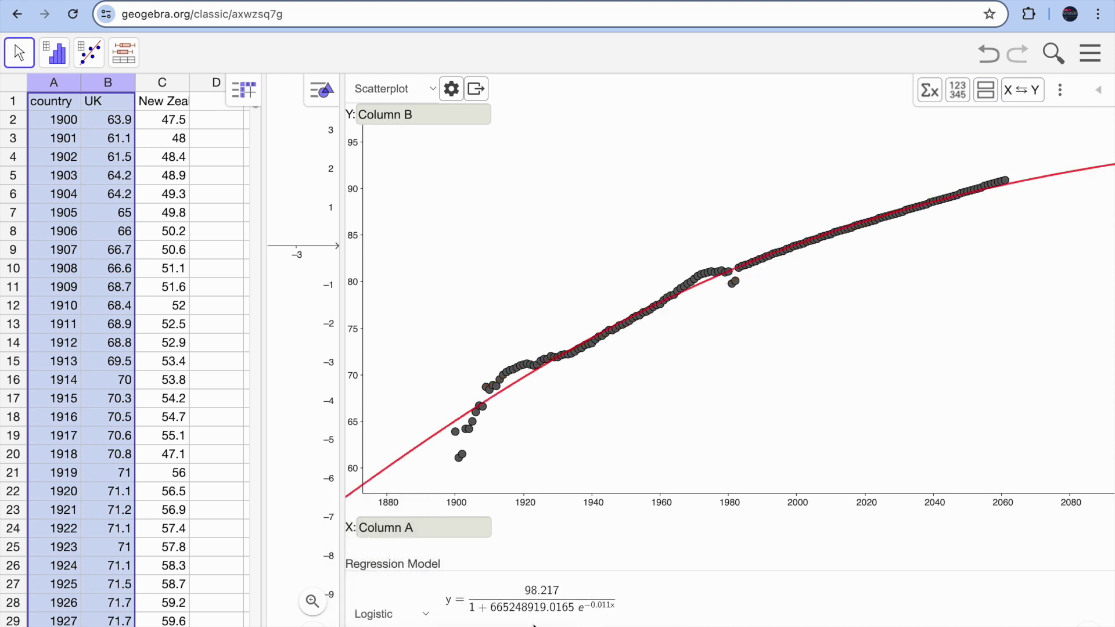
pyautogui.click(427, 619)
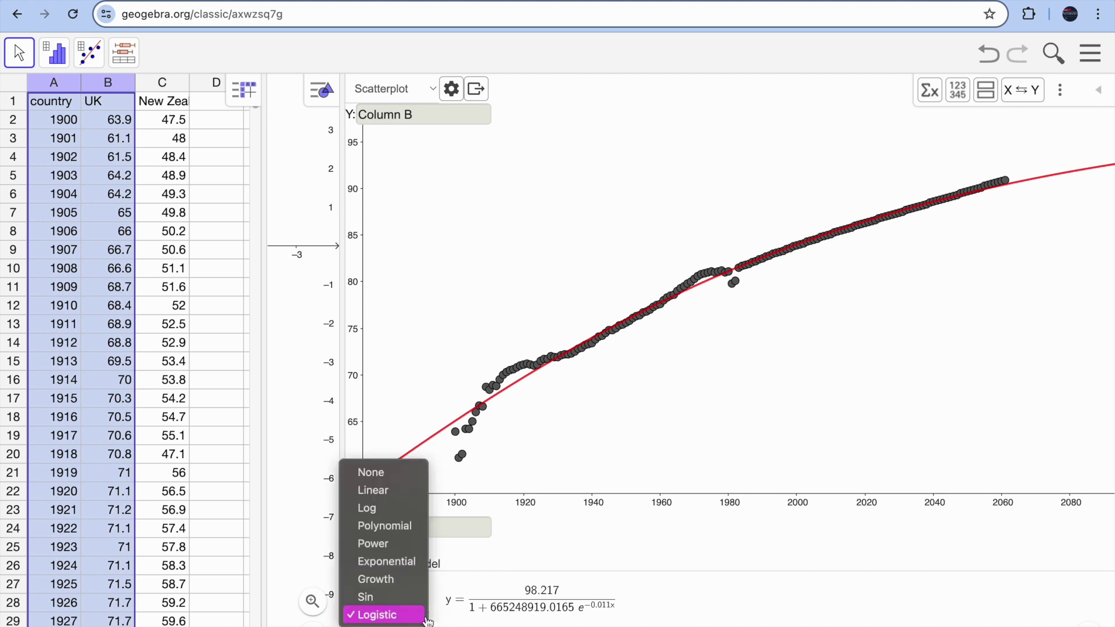
pyautogui.click(378, 491)
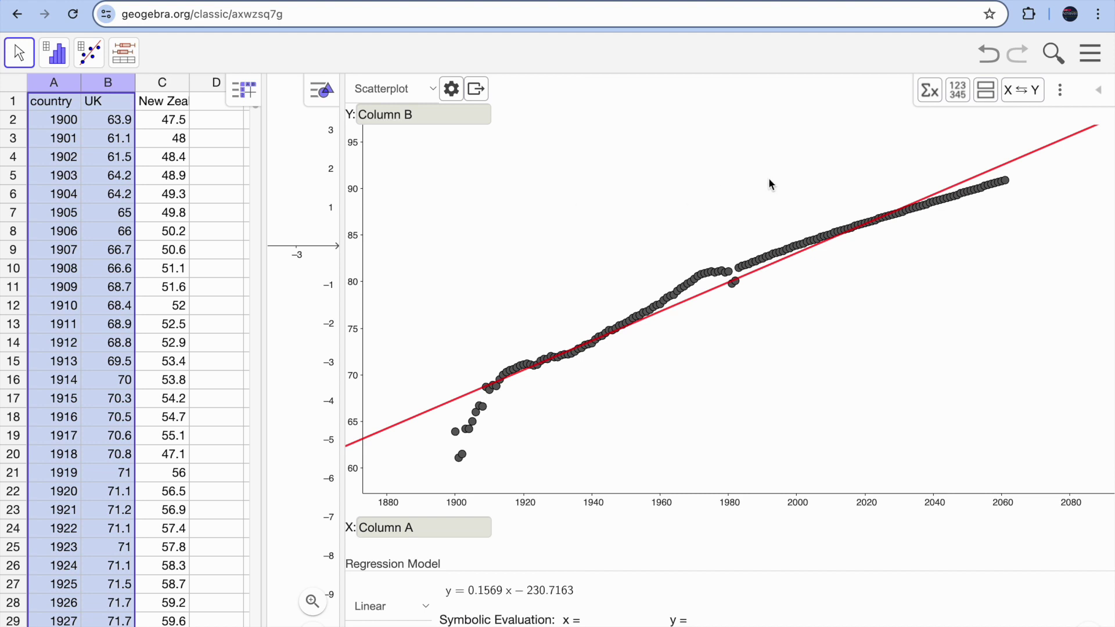
# Show the regression statistics (r = 0.985, R² = 0.9701) and widen the scatterplot beside them.
pyautogui.click(930, 101)
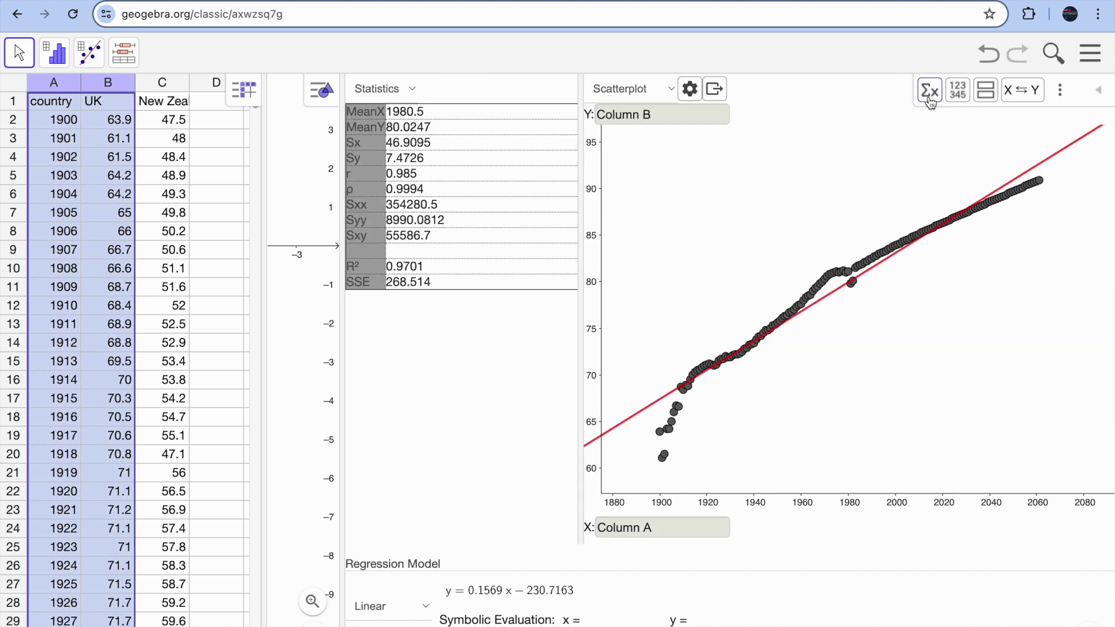
pyautogui.moveTo(583, 208); pyautogui.dragTo(479, 207)
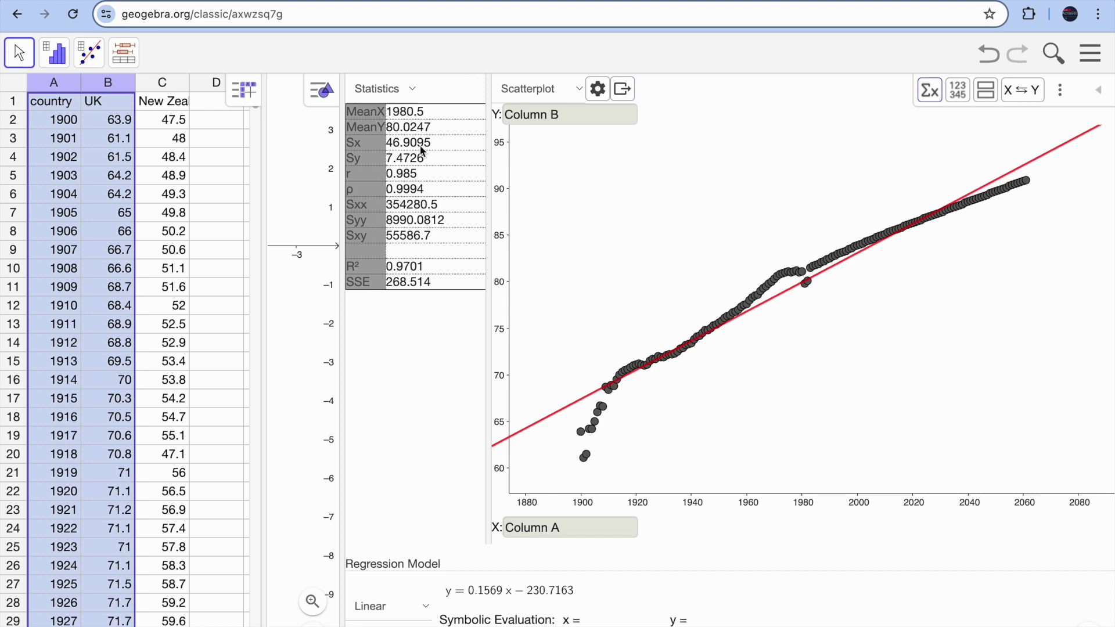
pyautogui.click(413, 93)
pyautogui.click(442, 93)
# Try swapping X and Y and showing the residual plot, then revert both and select cell D3.
pyautogui.click(1020, 101)
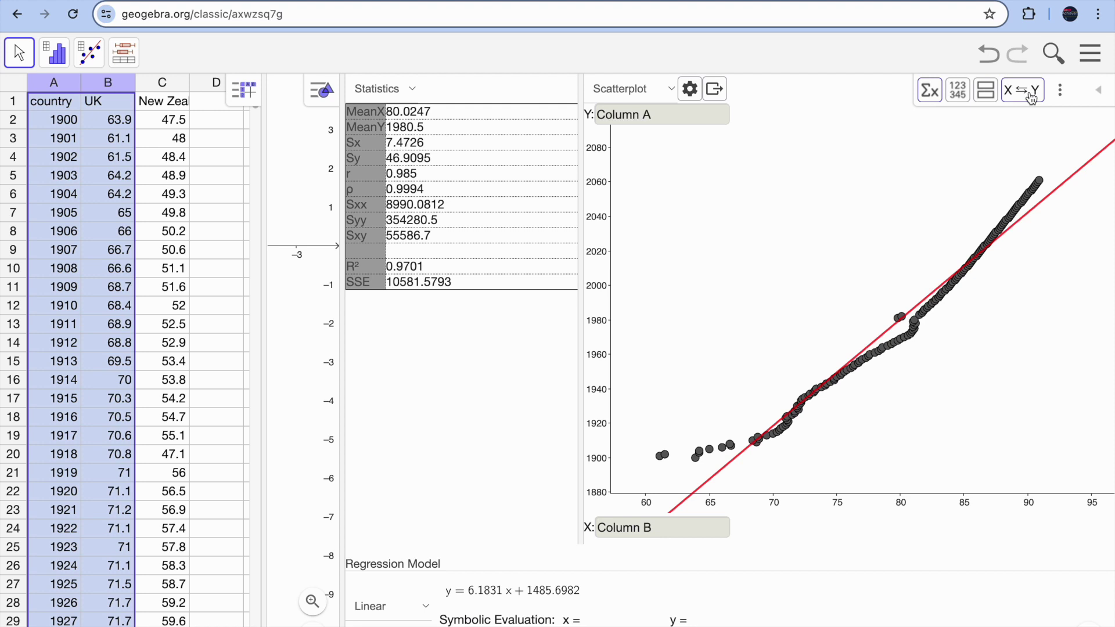
pyautogui.click(1031, 98)
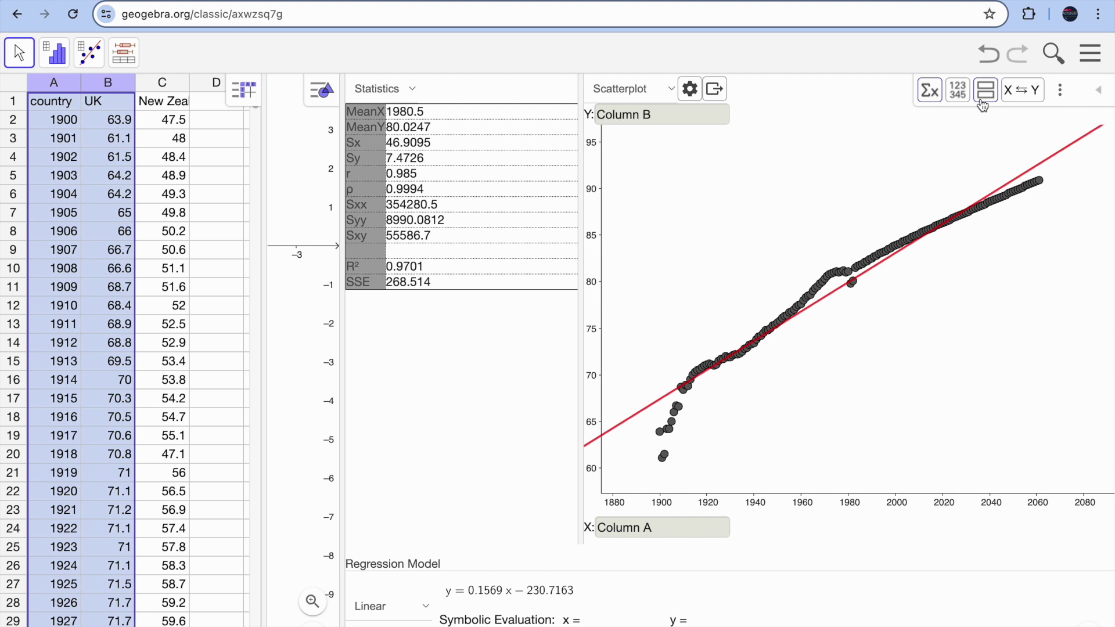
pyautogui.click(985, 93)
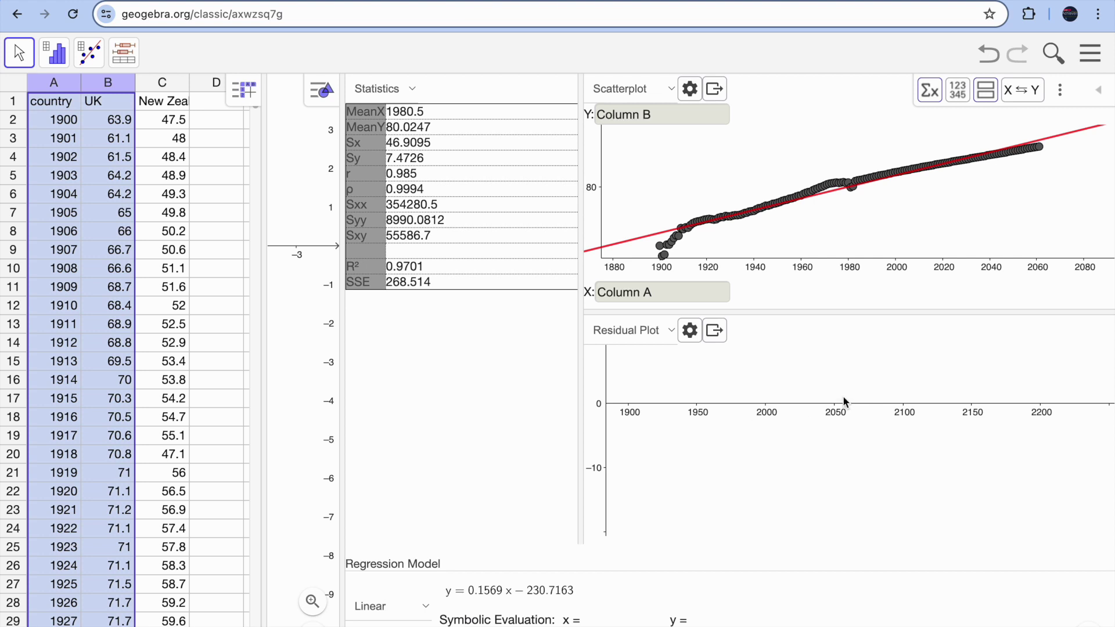
pyautogui.click(988, 96)
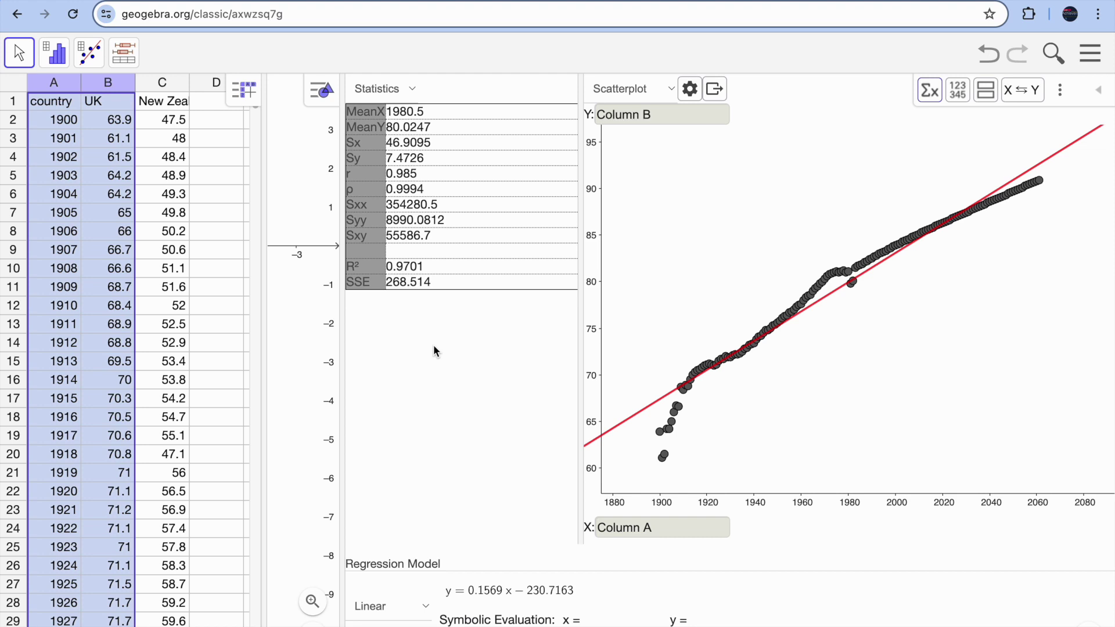
pyautogui.click(208, 140)
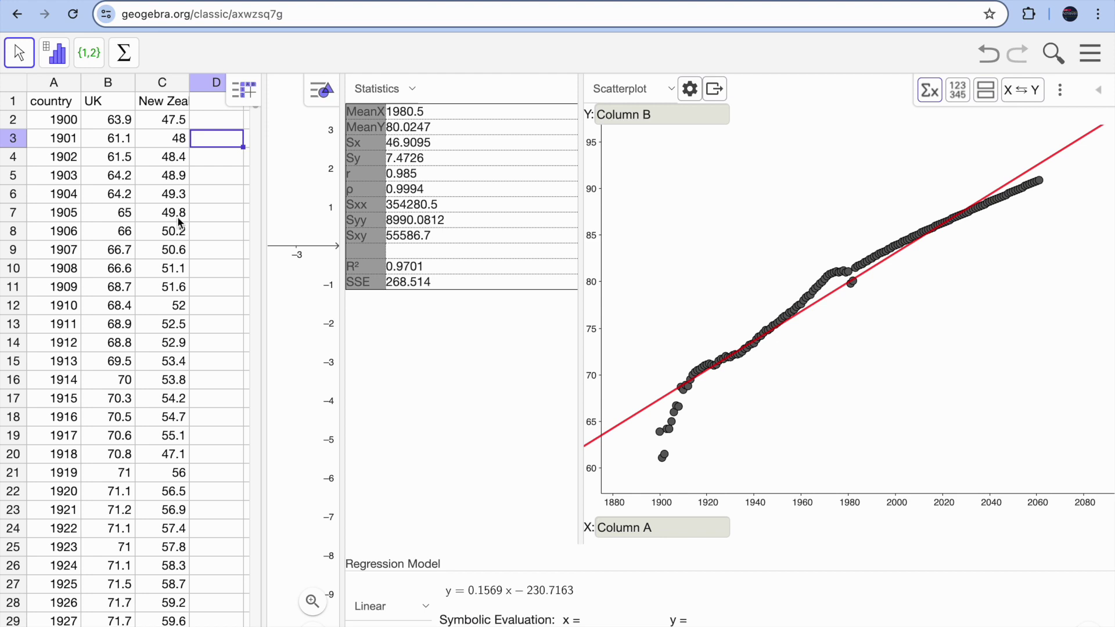
# Reload GeoGebra and paste the country, UK and New Zealand life-expectancy table into cell A1.
pyautogui.click(73, 17)
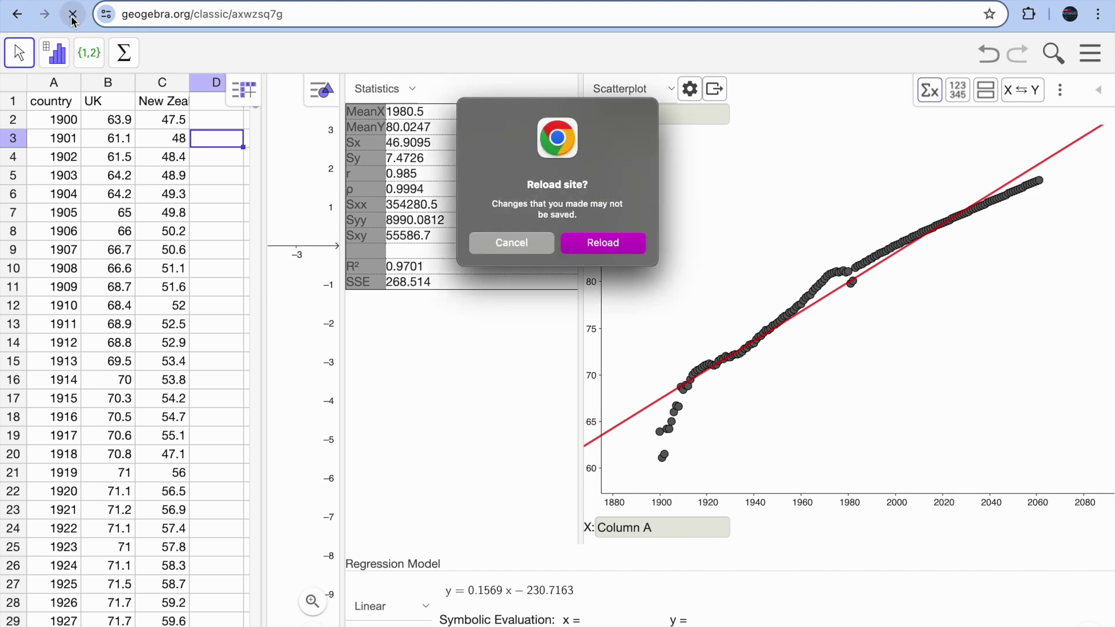
pyautogui.click(610, 244)
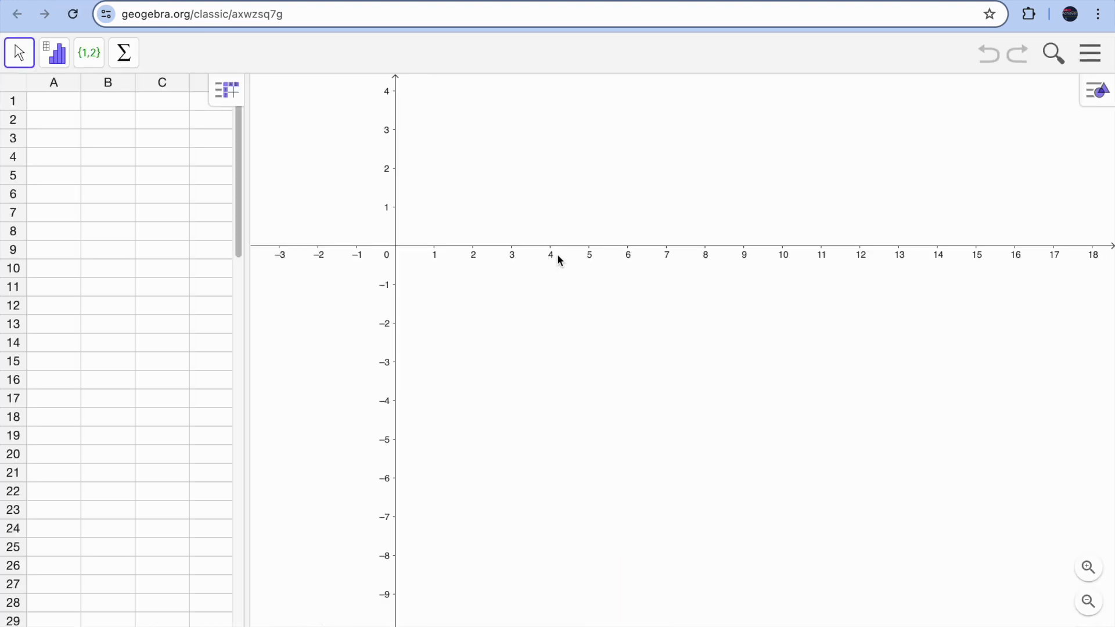
pyautogui.click(44, 106)
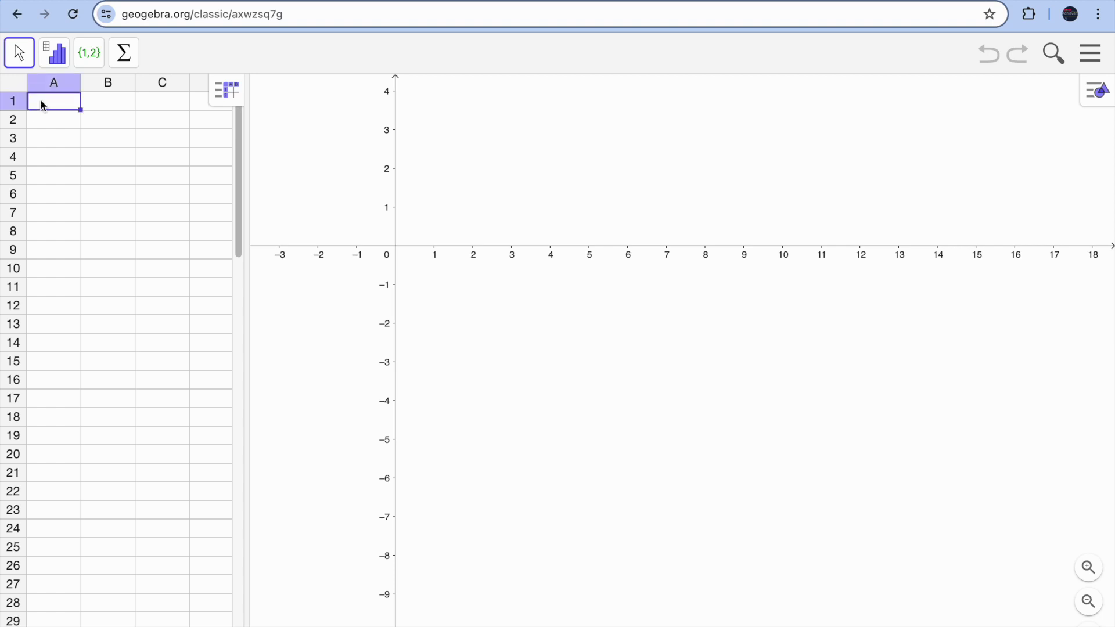
pyautogui.hotkey('ctrl', 'v')
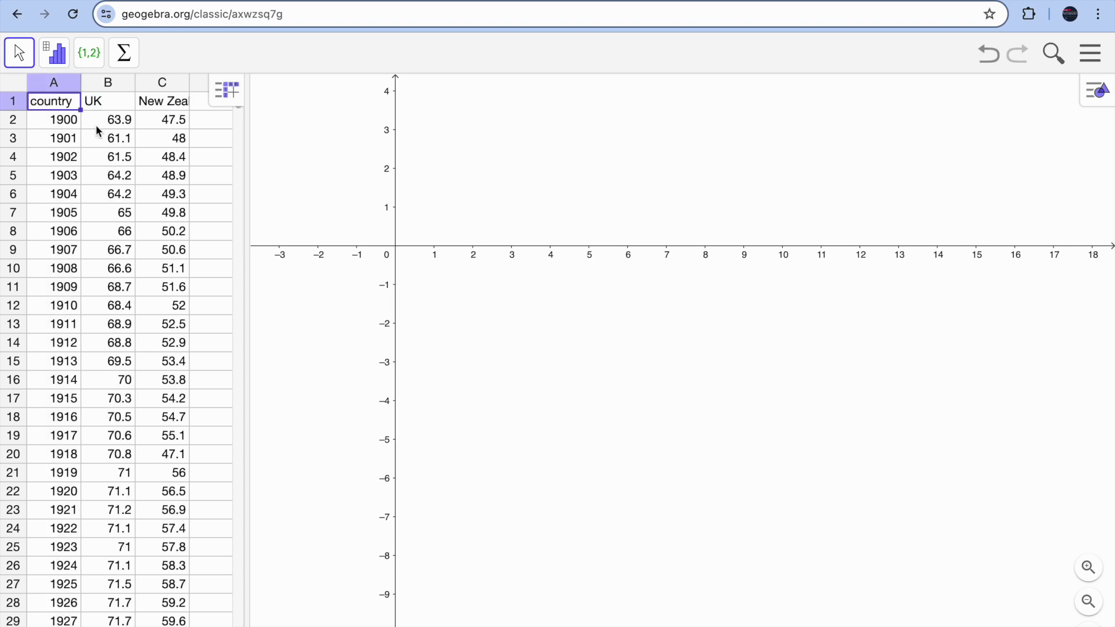
# Select the UK and New Zealand columns B and C together for data analysis.
pyautogui.click(106, 84)
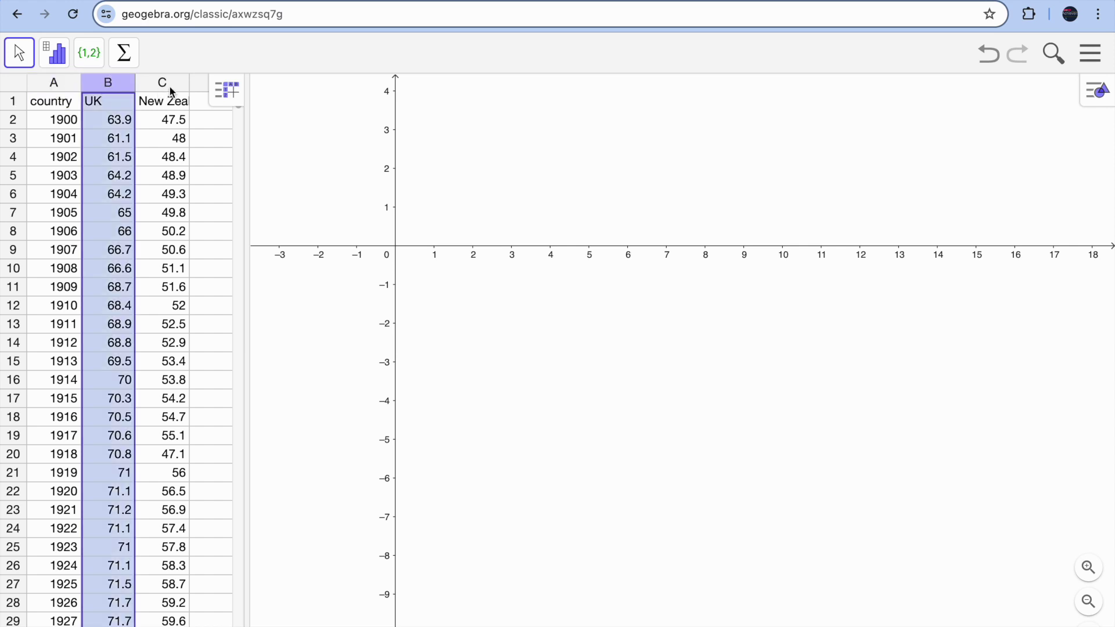
pyautogui.click(163, 83)
pyautogui.click(110, 83)
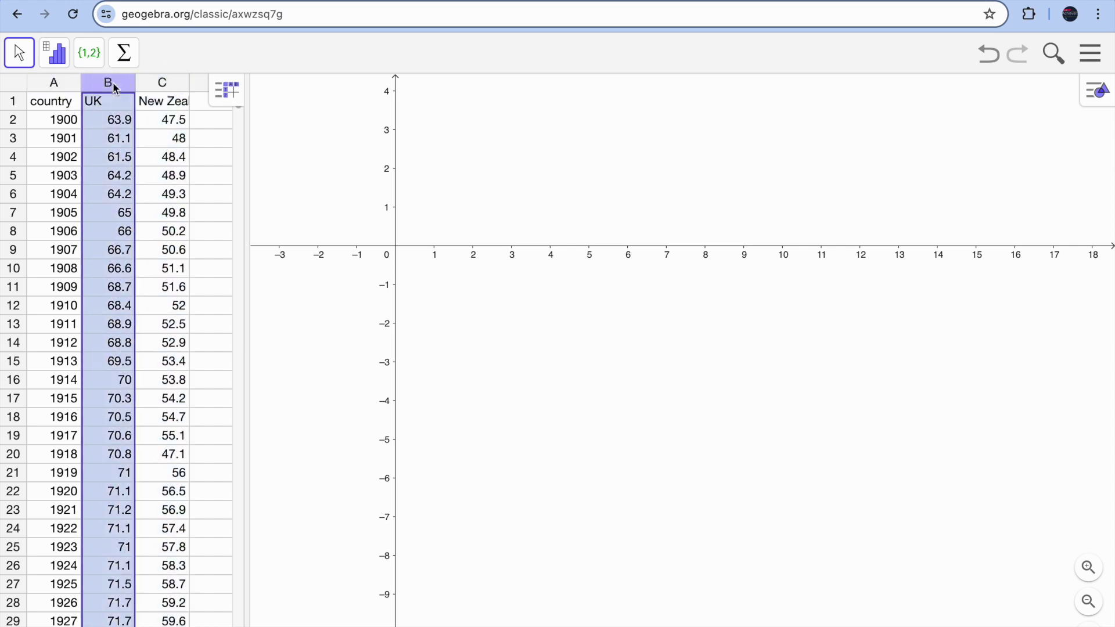
pyautogui.keyDown('shift'); pyautogui.click(161, 84); pyautogui.keyUp('shift')
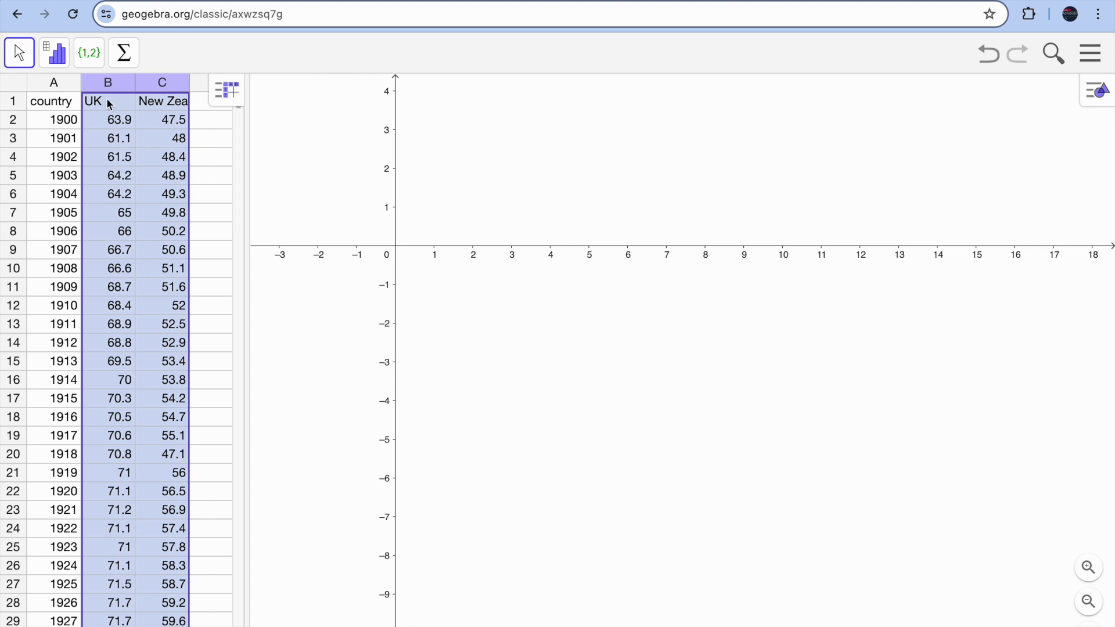
pyautogui.click(60, 61)
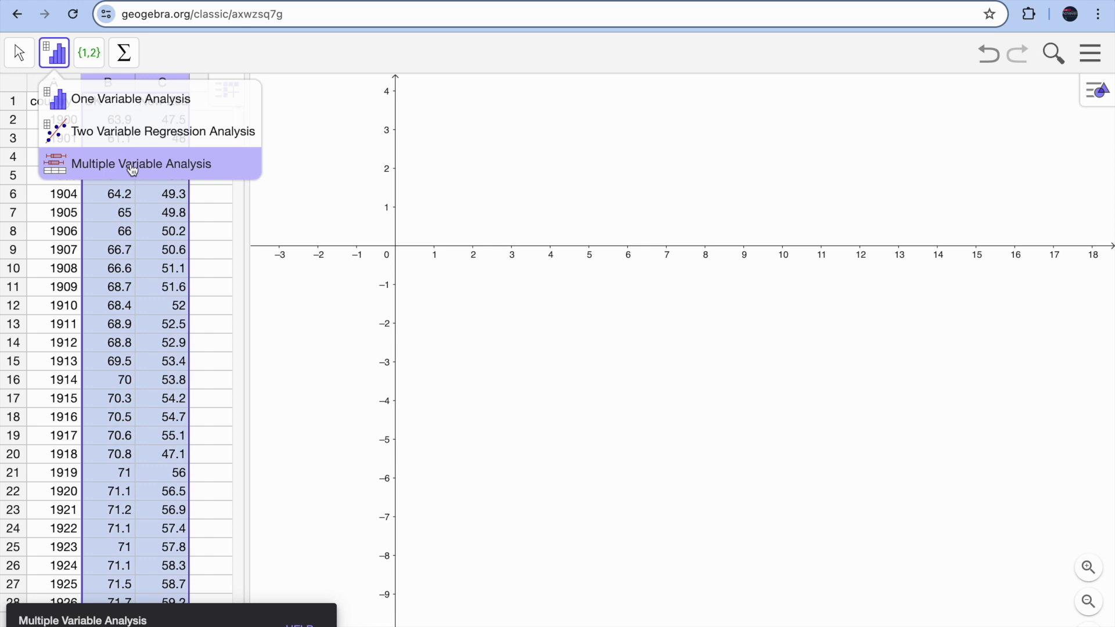
# Run Multiple Variable Analysis on Columns B and C, with statistics showing means 80.0247 and 72.4204.
pyautogui.click(132, 170)
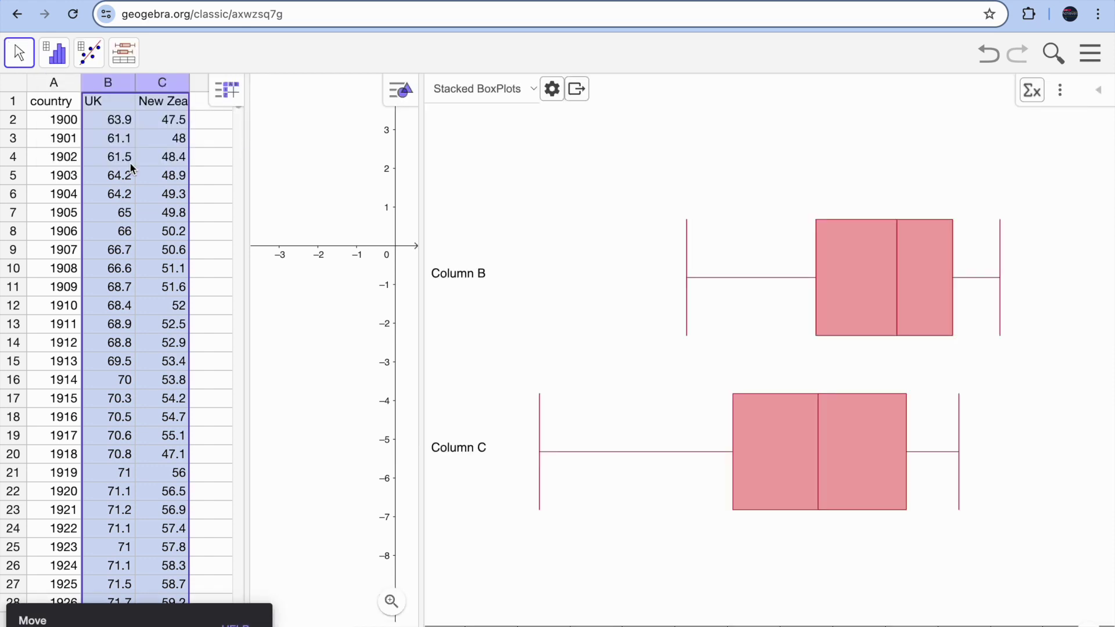
pyautogui.moveTo(422, 298); pyautogui.dragTo(336, 296)
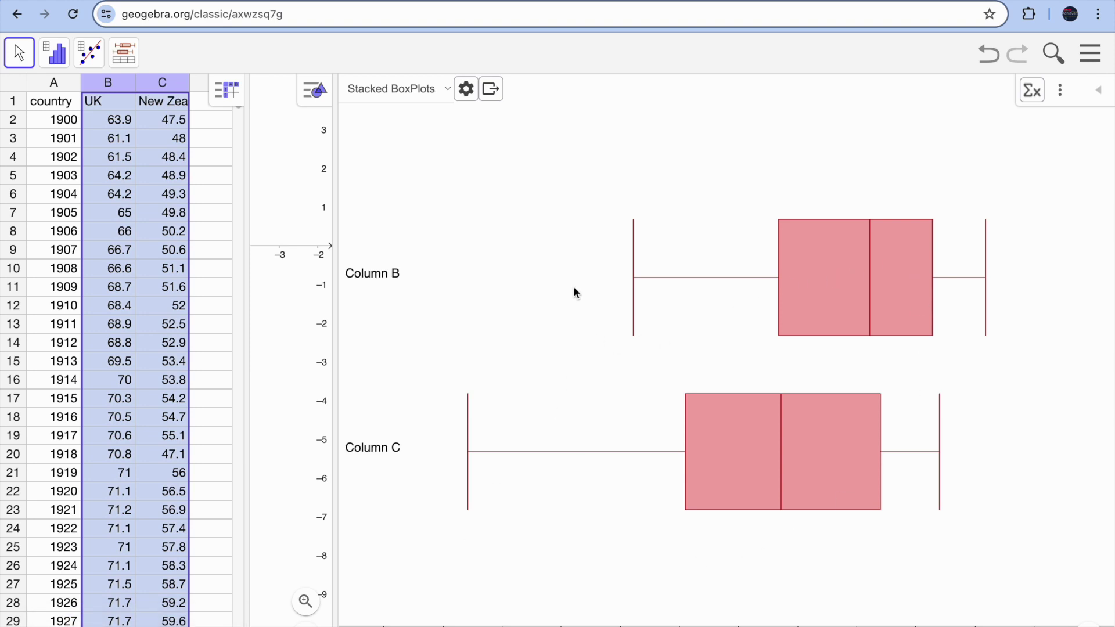
pyautogui.click(1033, 94)
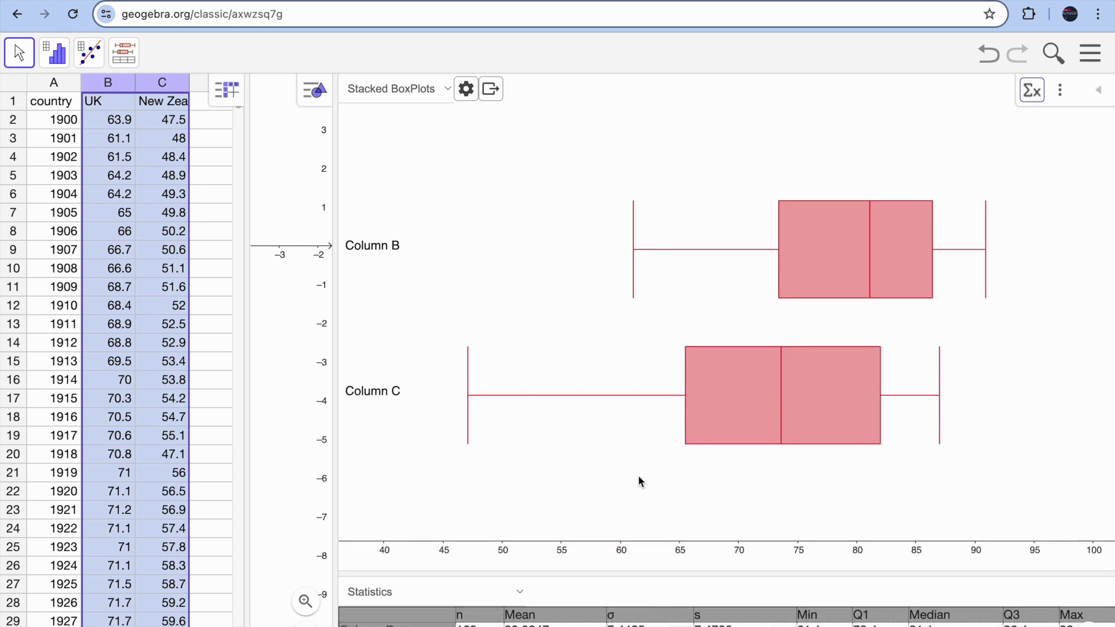
pyautogui.moveTo(623, 578); pyautogui.dragTo(623, 463)
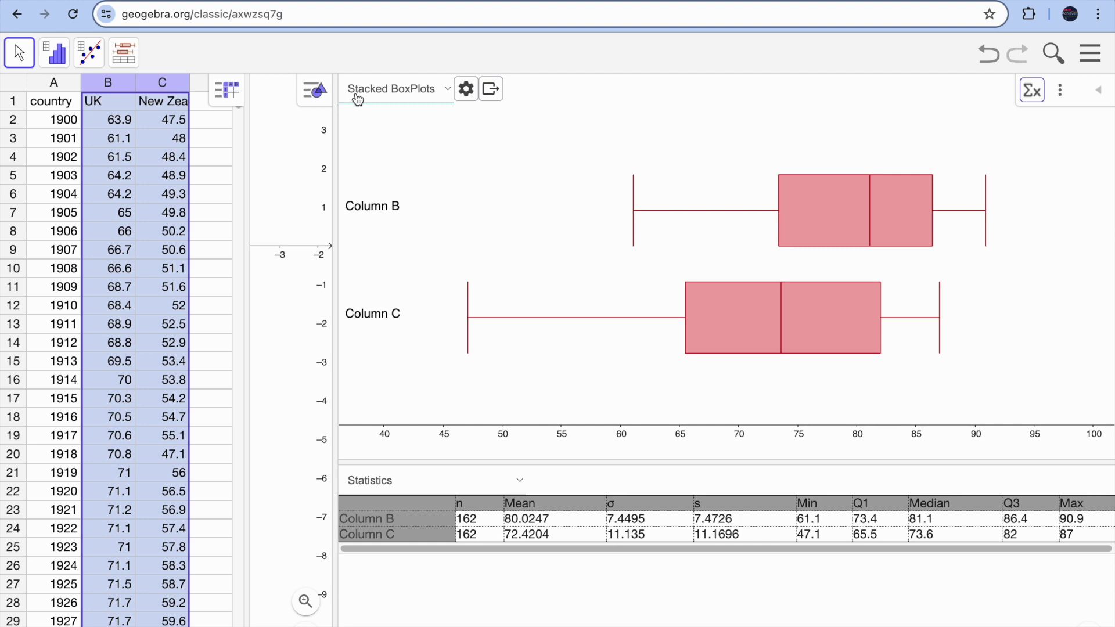
# Keep stacked boxplots as the plot type for the UK and New Zealand comparison.
pyautogui.click(442, 98)
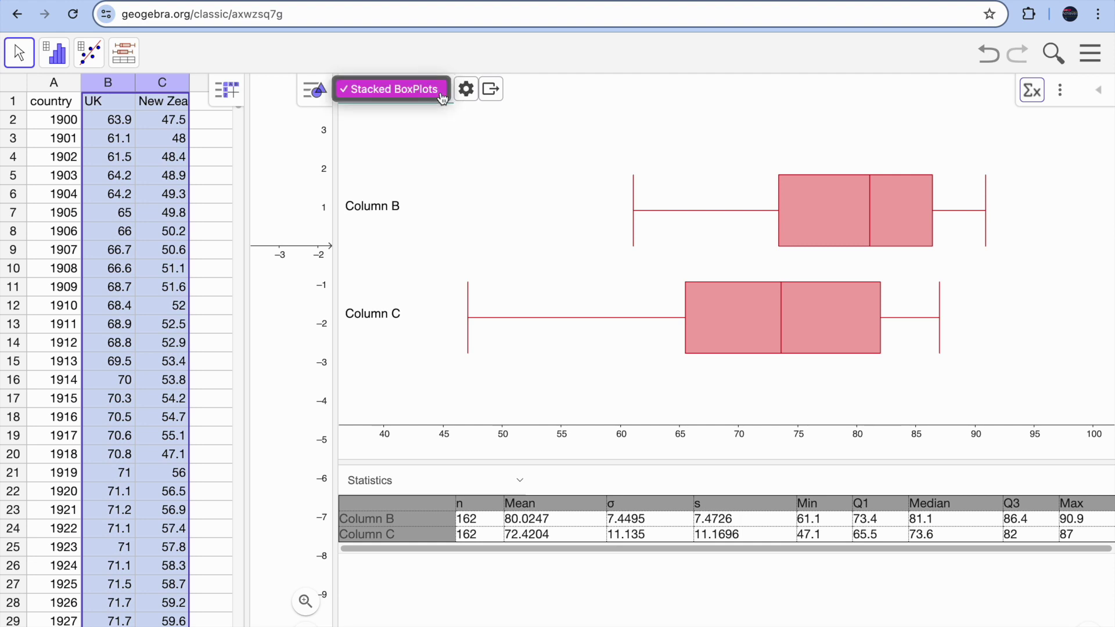
pyautogui.click(434, 141)
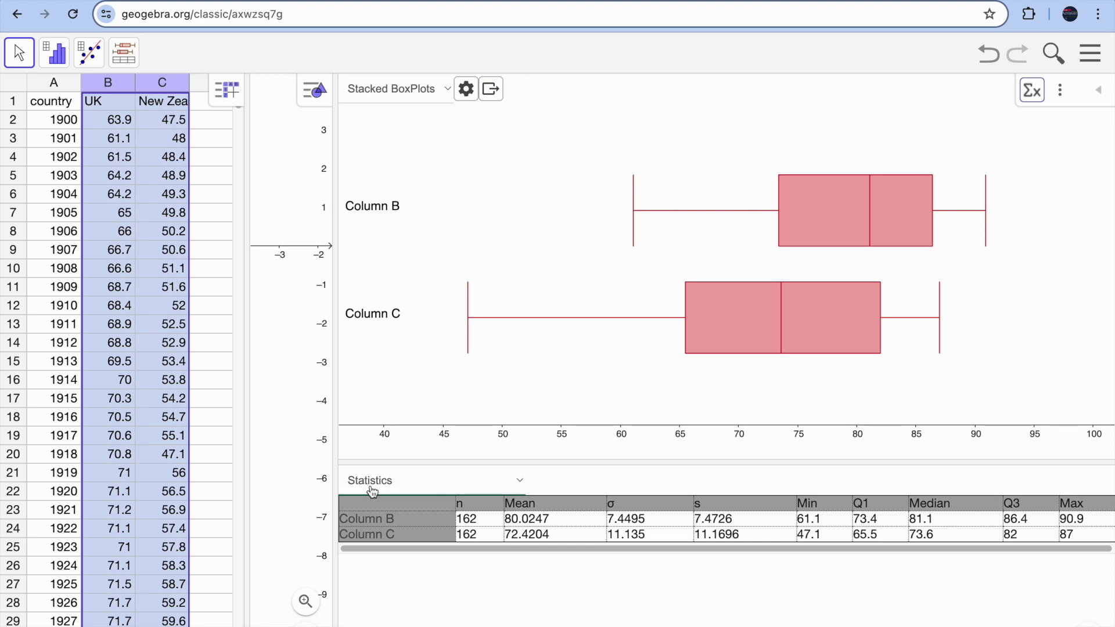
pyautogui.click(522, 487)
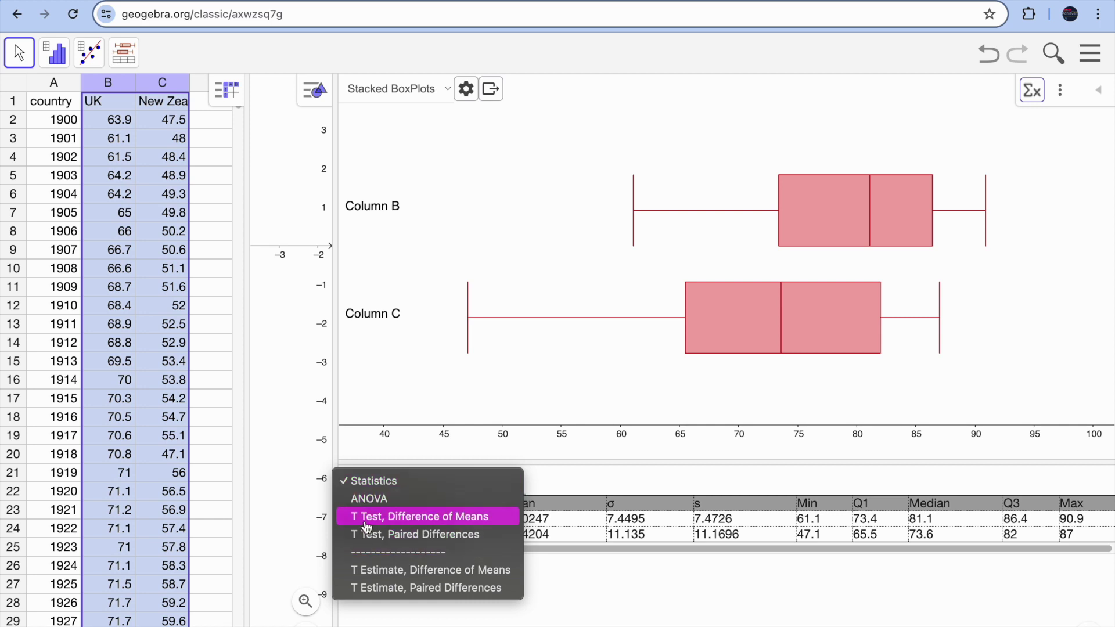
# Run a pooled difference-of-means T test with alternative μ1 - μ2 > 0, showing the results row.
pyautogui.click(448, 525)
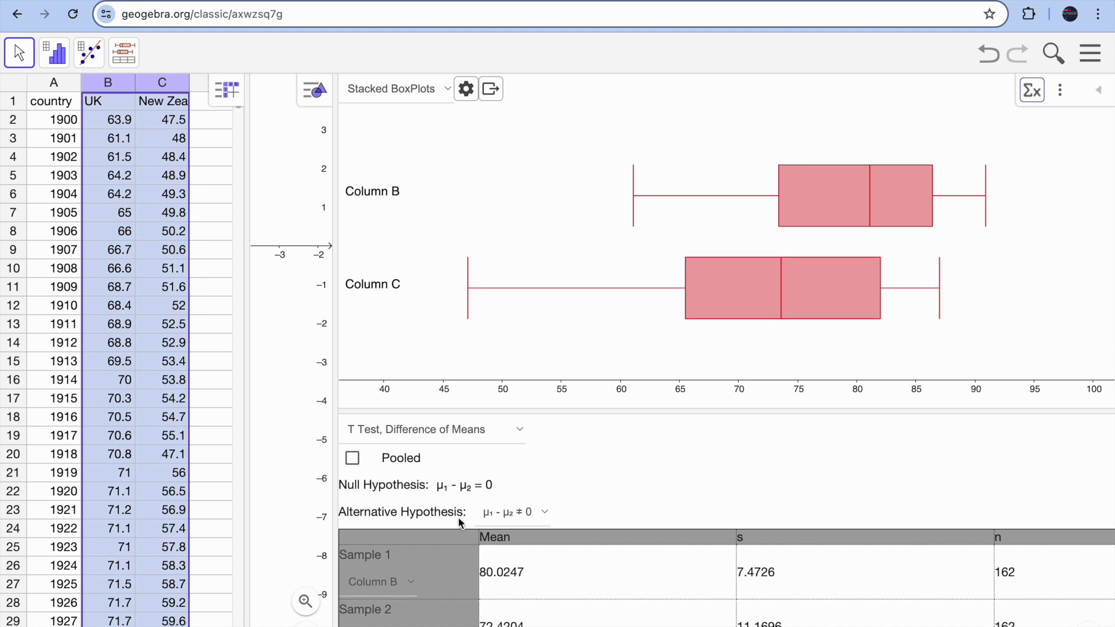
pyautogui.click(352, 458)
pyautogui.click(539, 521)
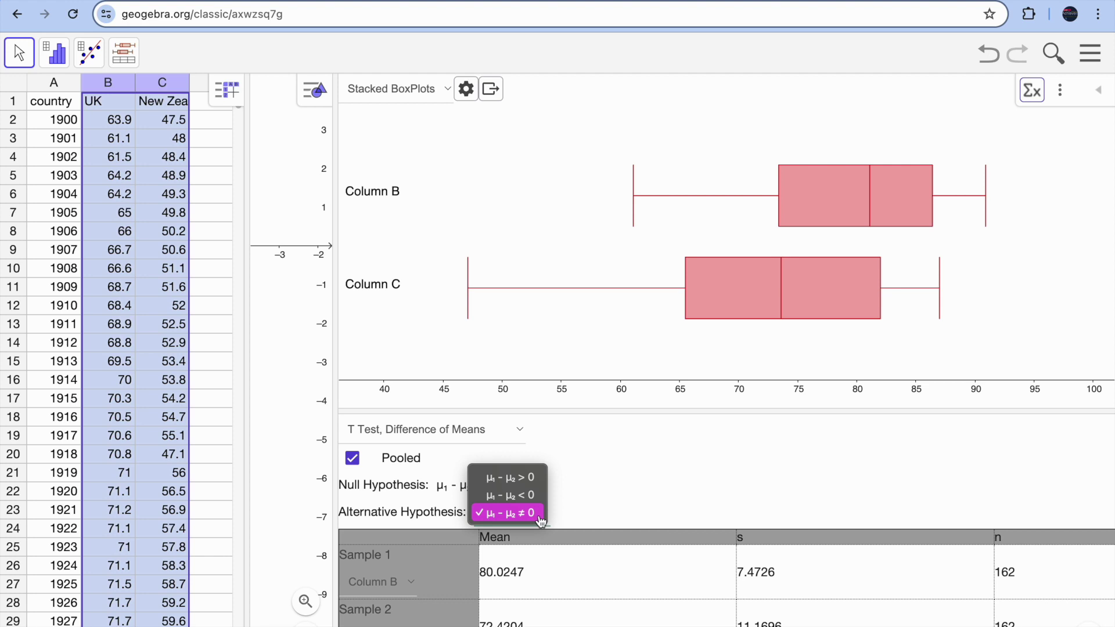
pyautogui.click(516, 480)
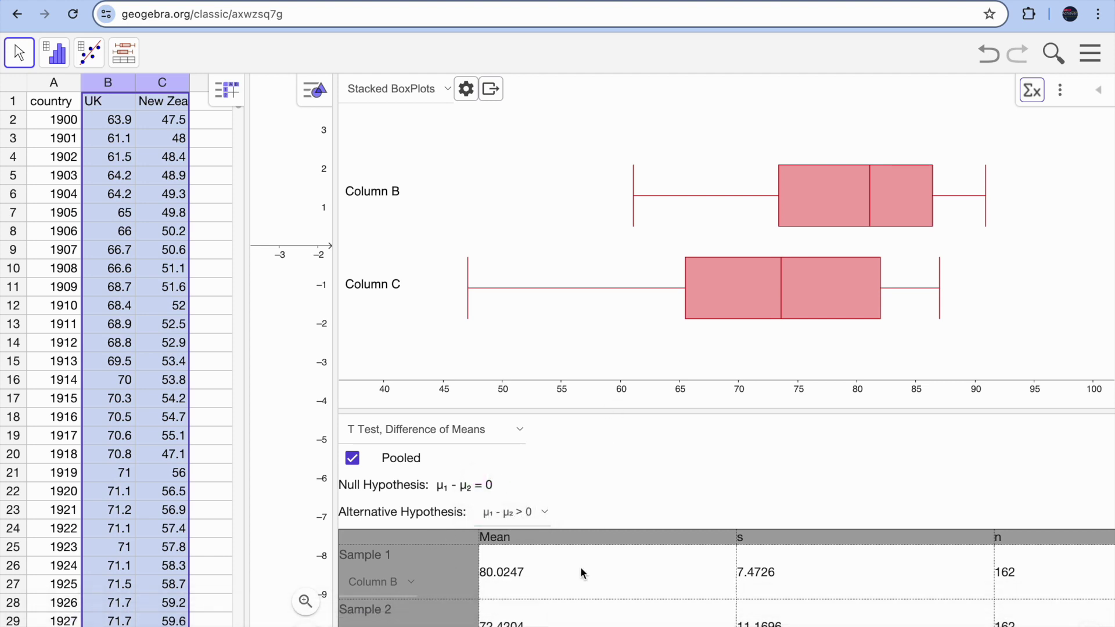
pyautogui.moveTo(573, 417); pyautogui.dragTo(575, 316)
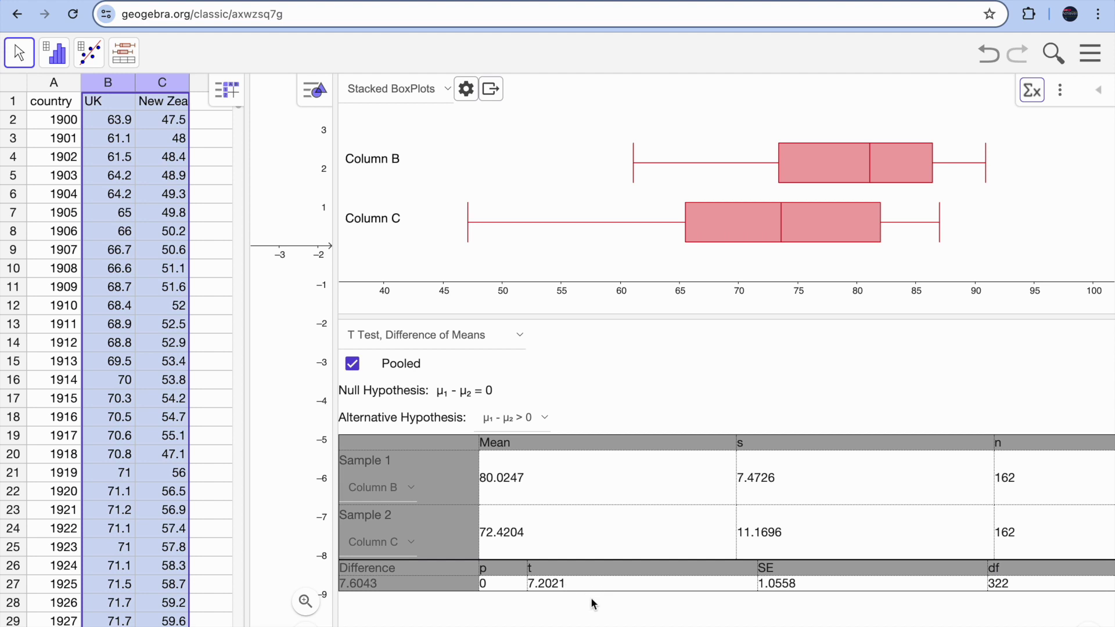
# Try alternative μ1 - μ2 < 0, then settle on μ1 - μ2 ≠ 0 (t = 7.2021, p = 0).
pyautogui.click(544, 419)
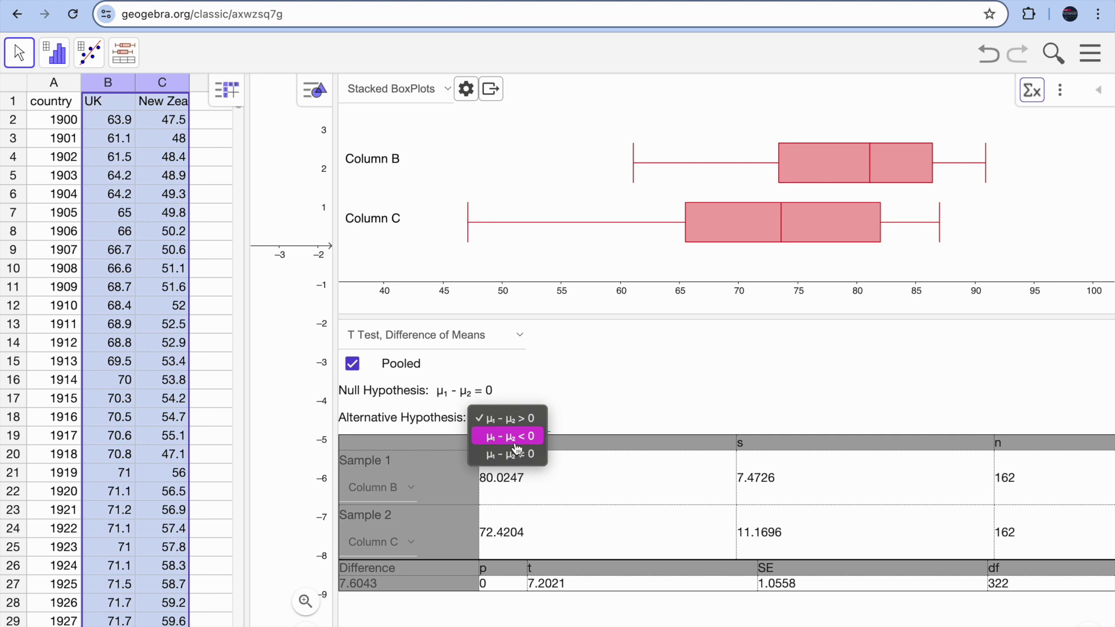
pyautogui.click(515, 443)
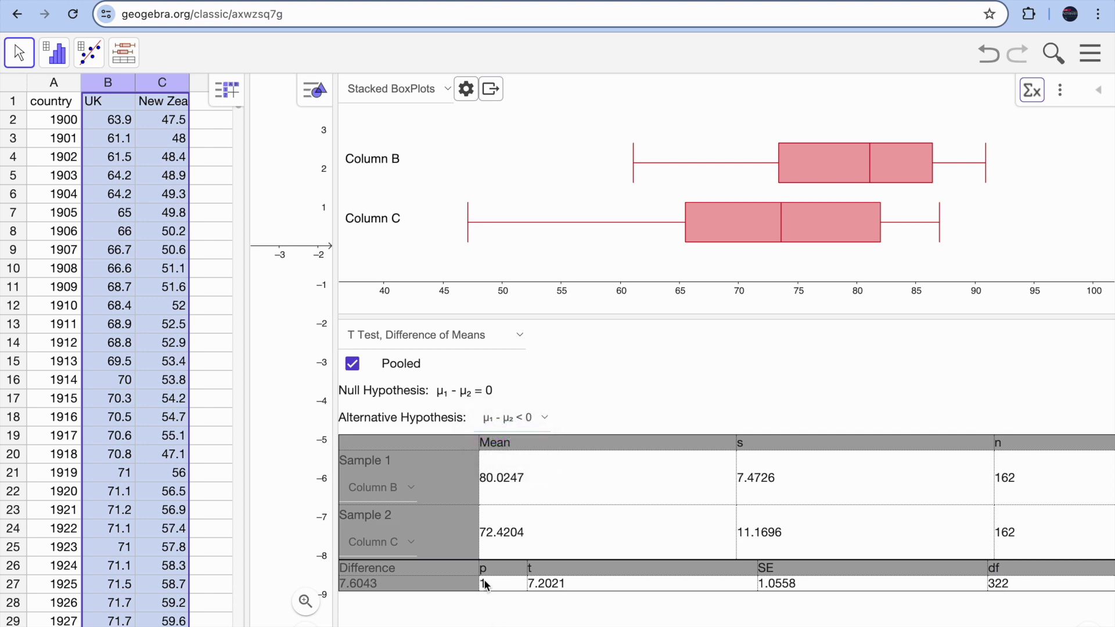
pyautogui.click(533, 418)
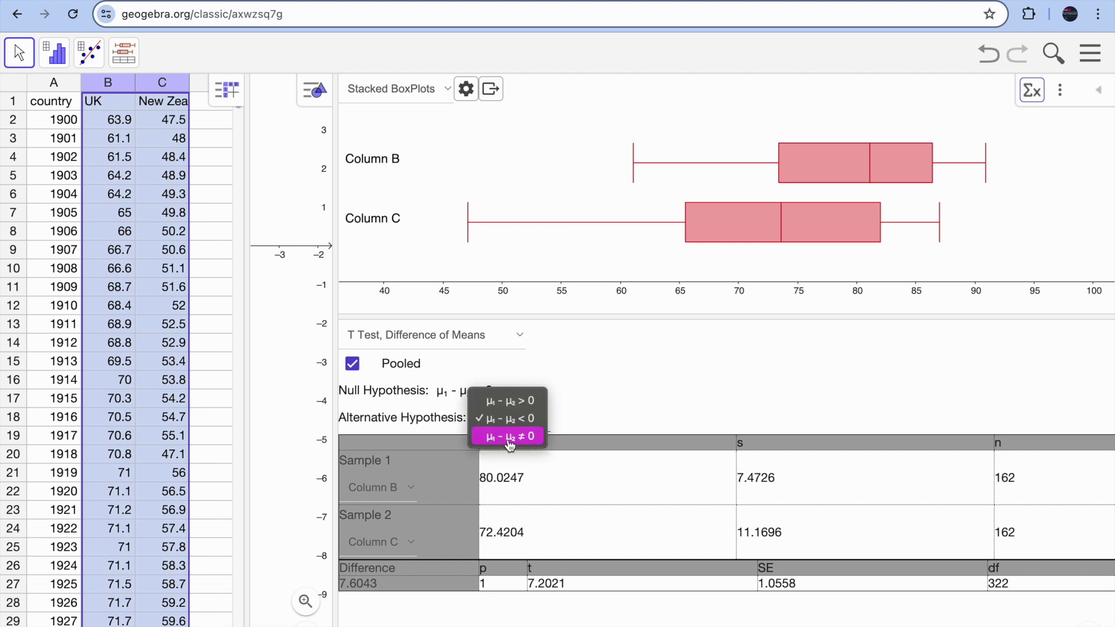
pyautogui.press('Escape')
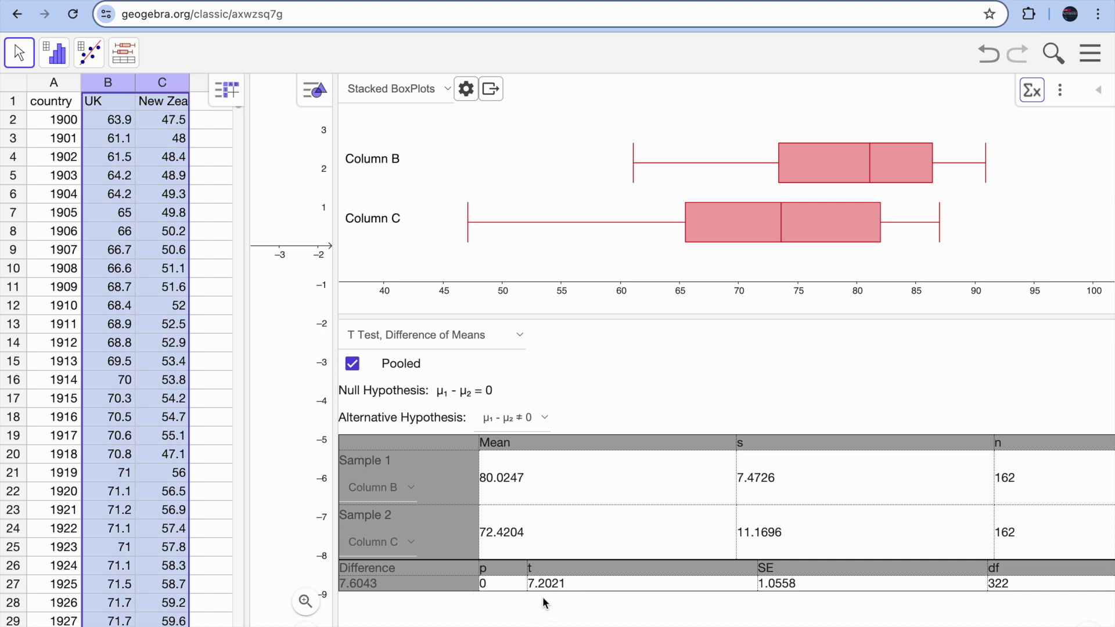